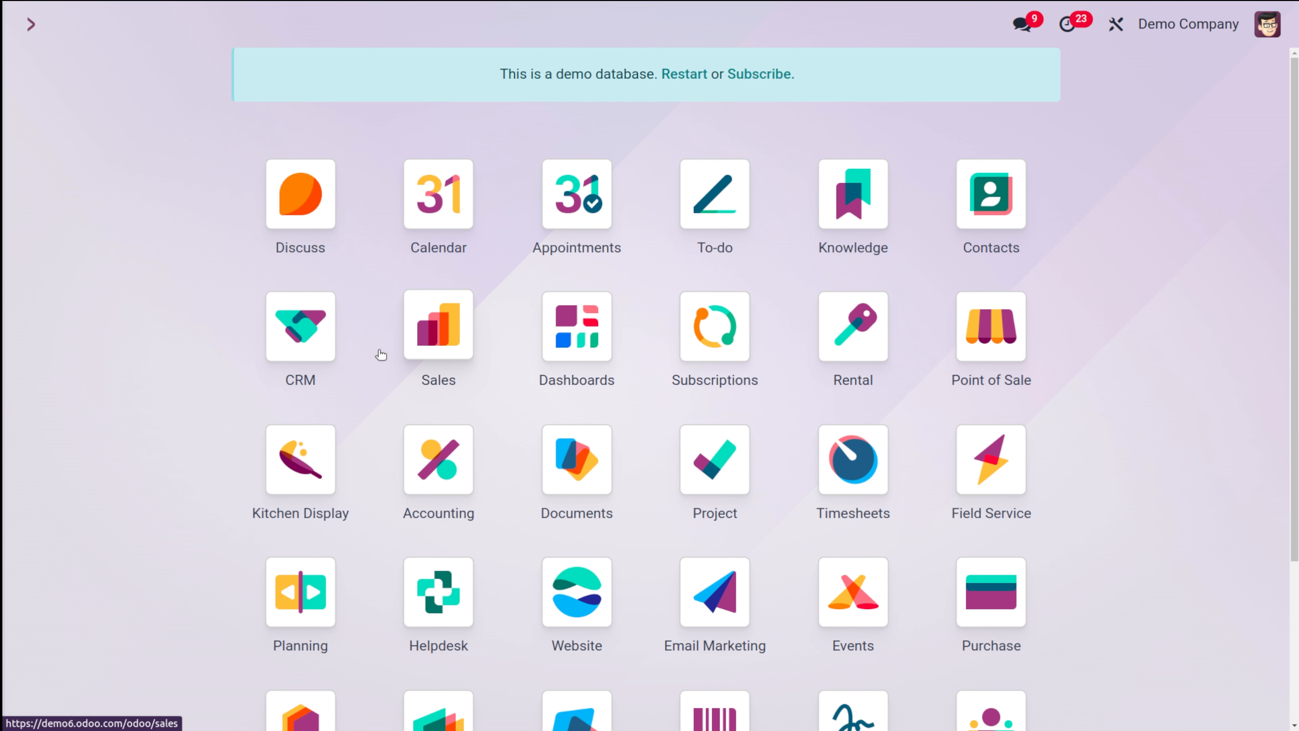
Open the Project app and look through the tasks of the Office Design project
text(p)
click(458, 261)
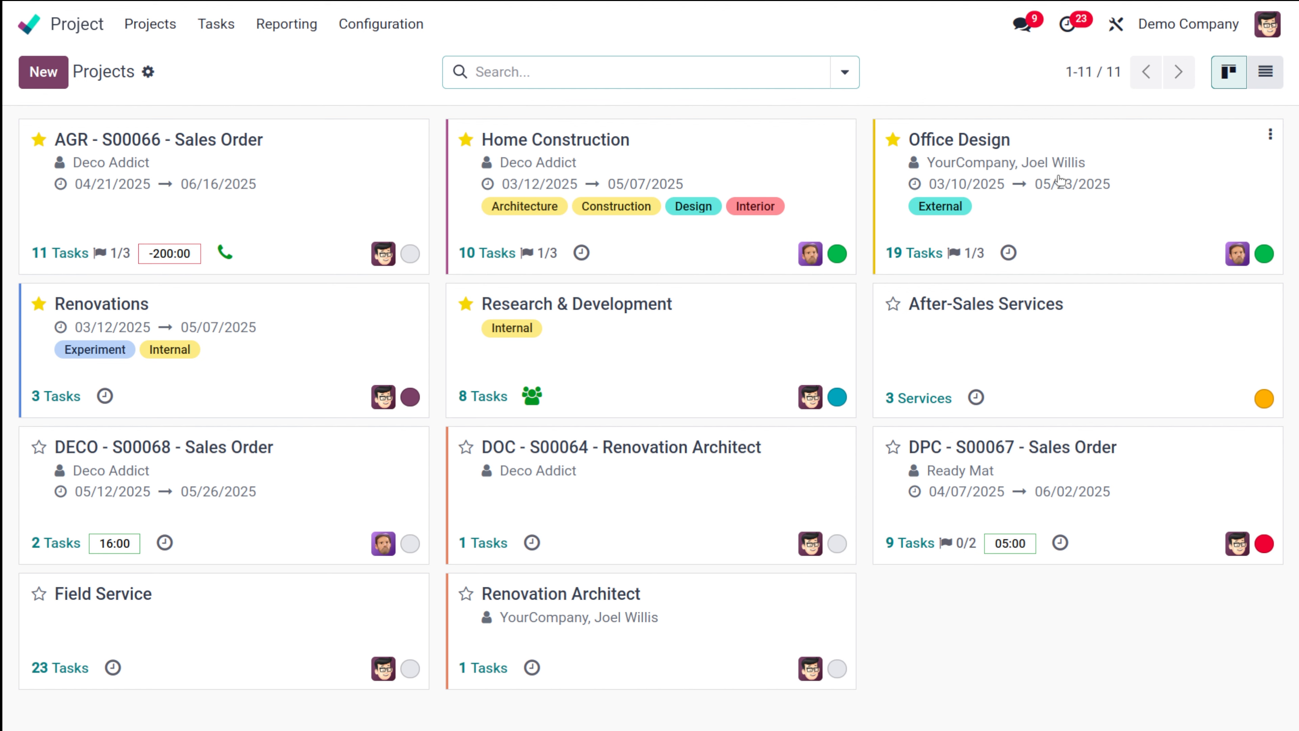
click(1079, 236)
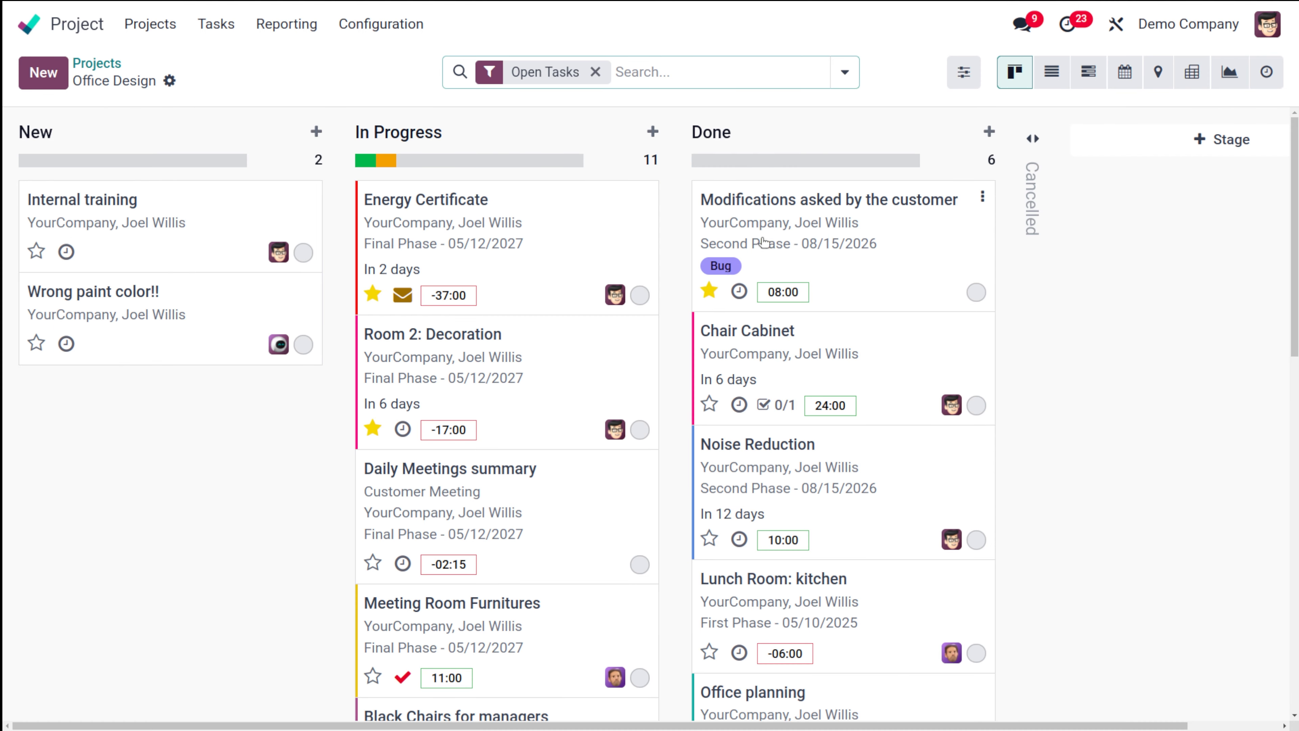
scroll(389, 302, down, 8)
scroll(390, 301, up, 8)
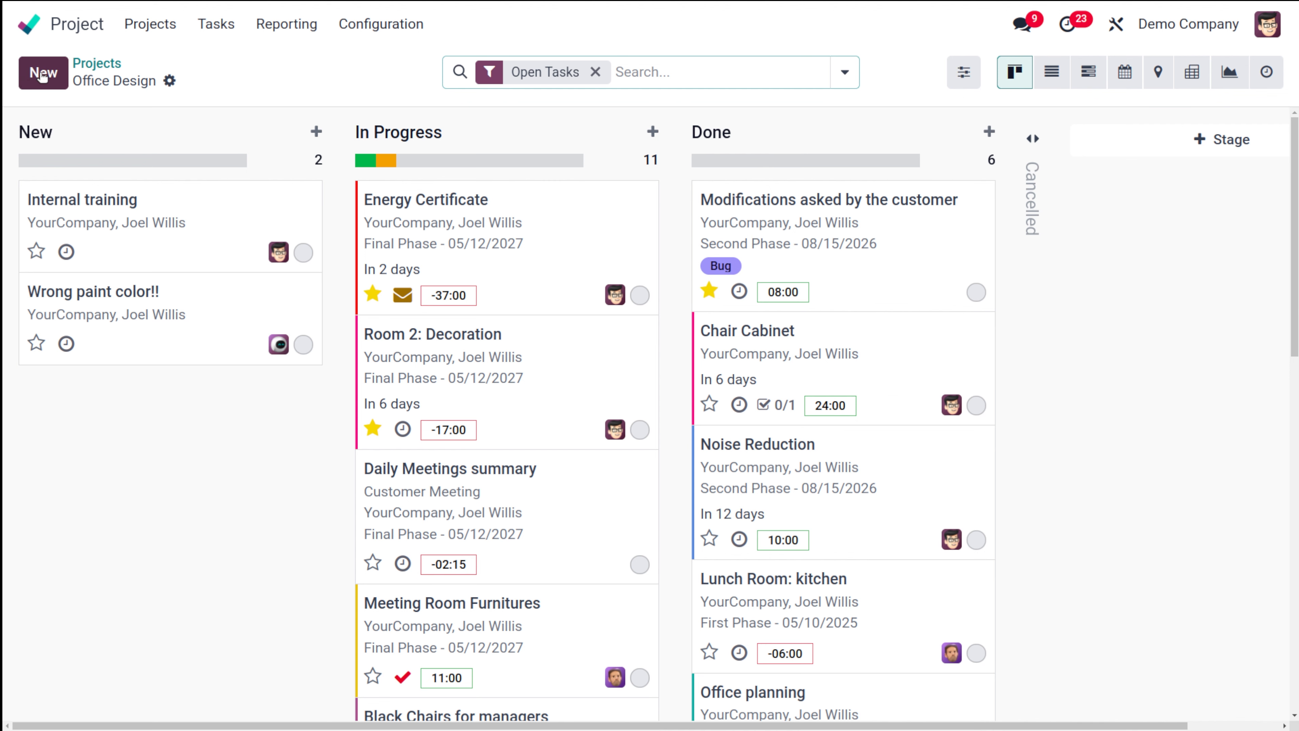
Quick-add a task titled "New" with one assignee to the New stage of Office Design
click(42, 75)
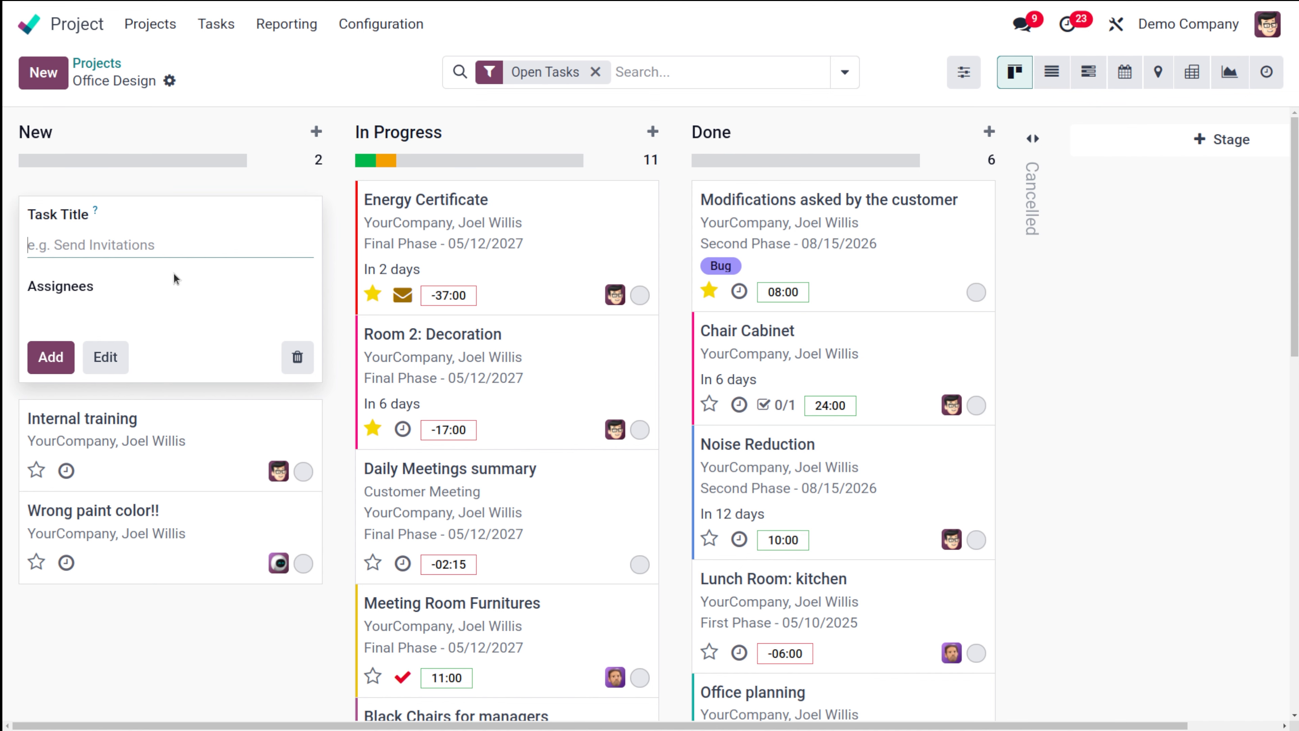
click(298, 358)
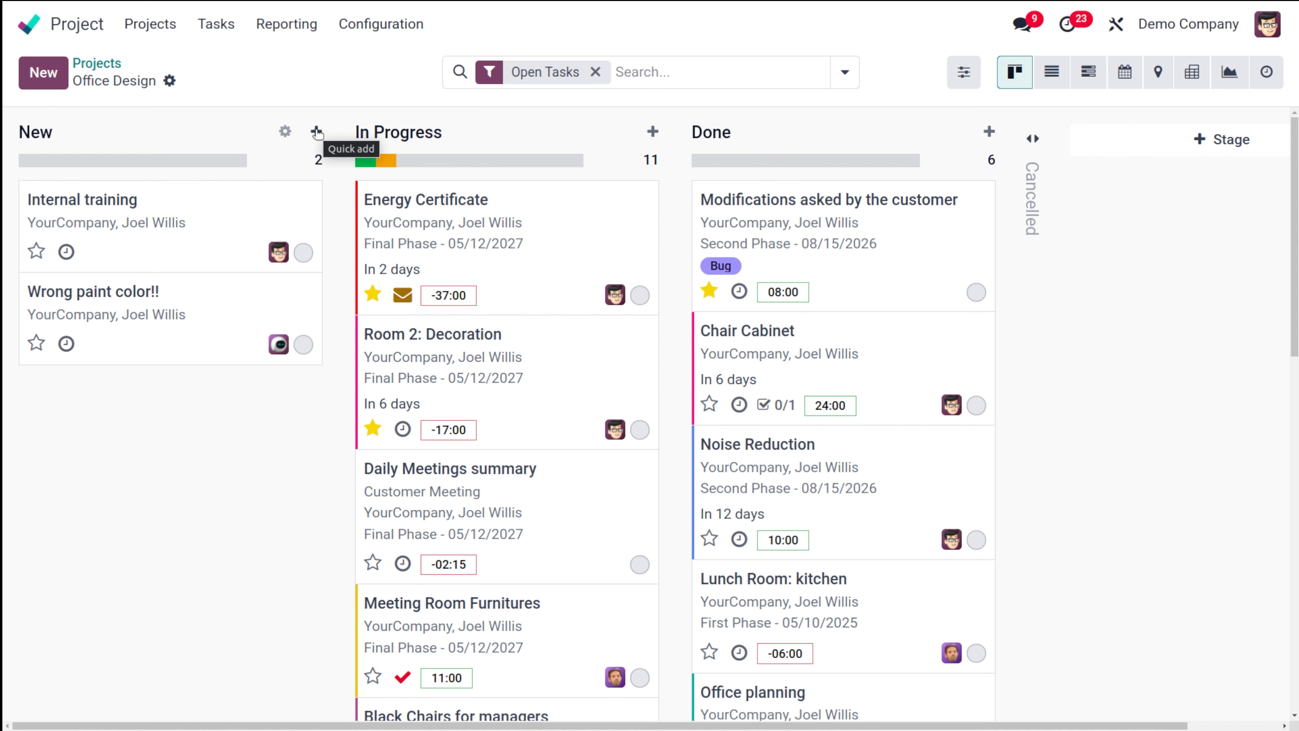
click(316, 132)
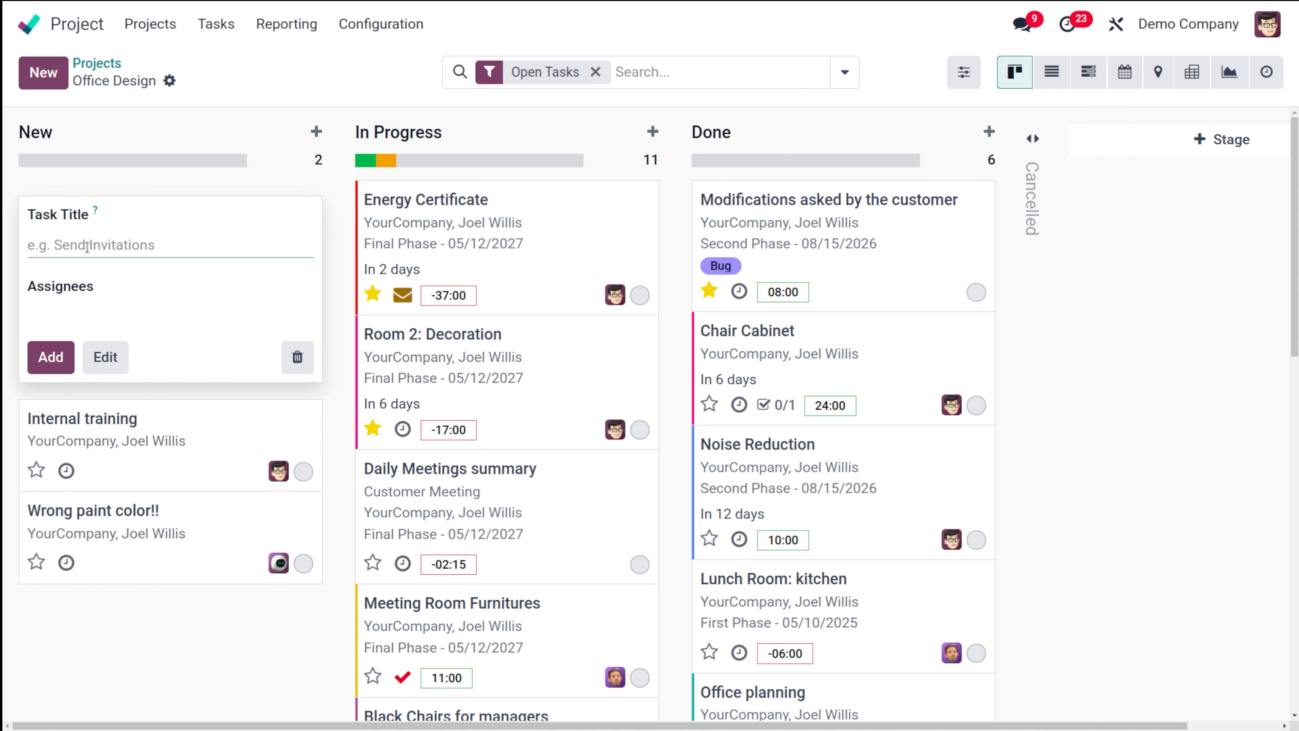
text(New)
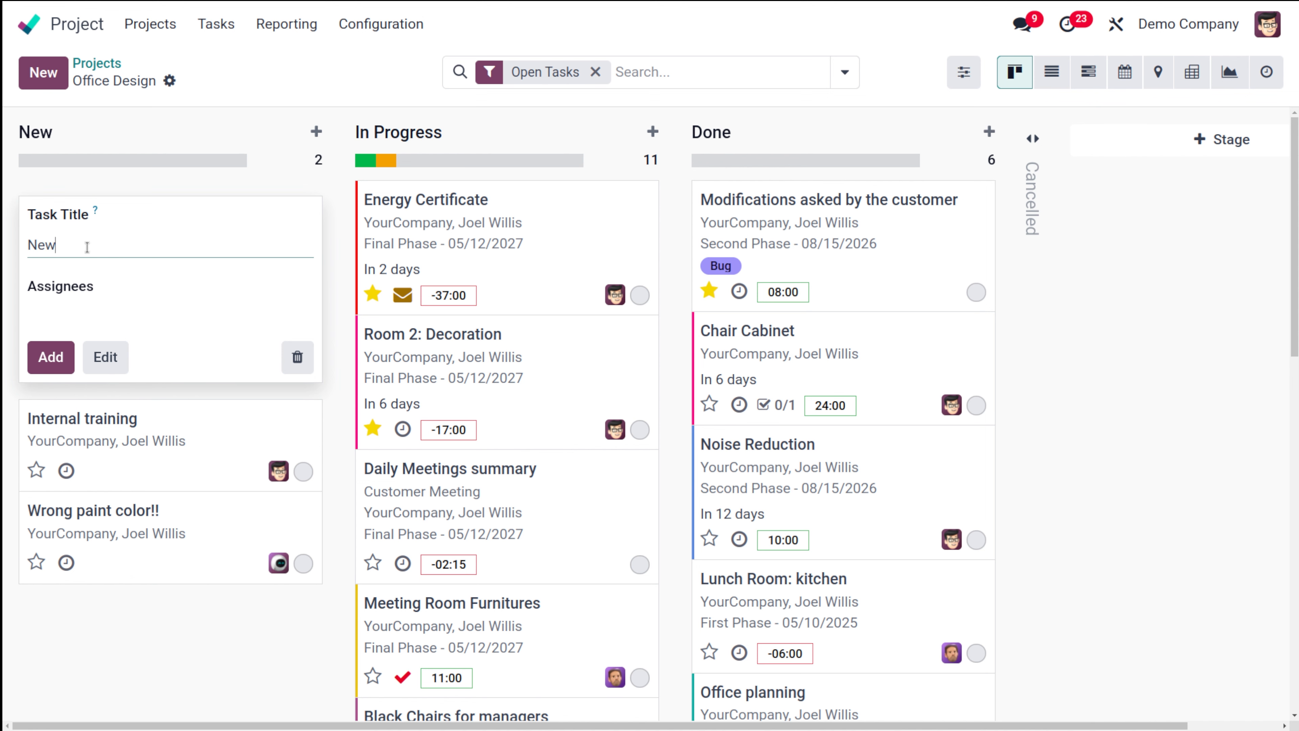
click(94, 314)
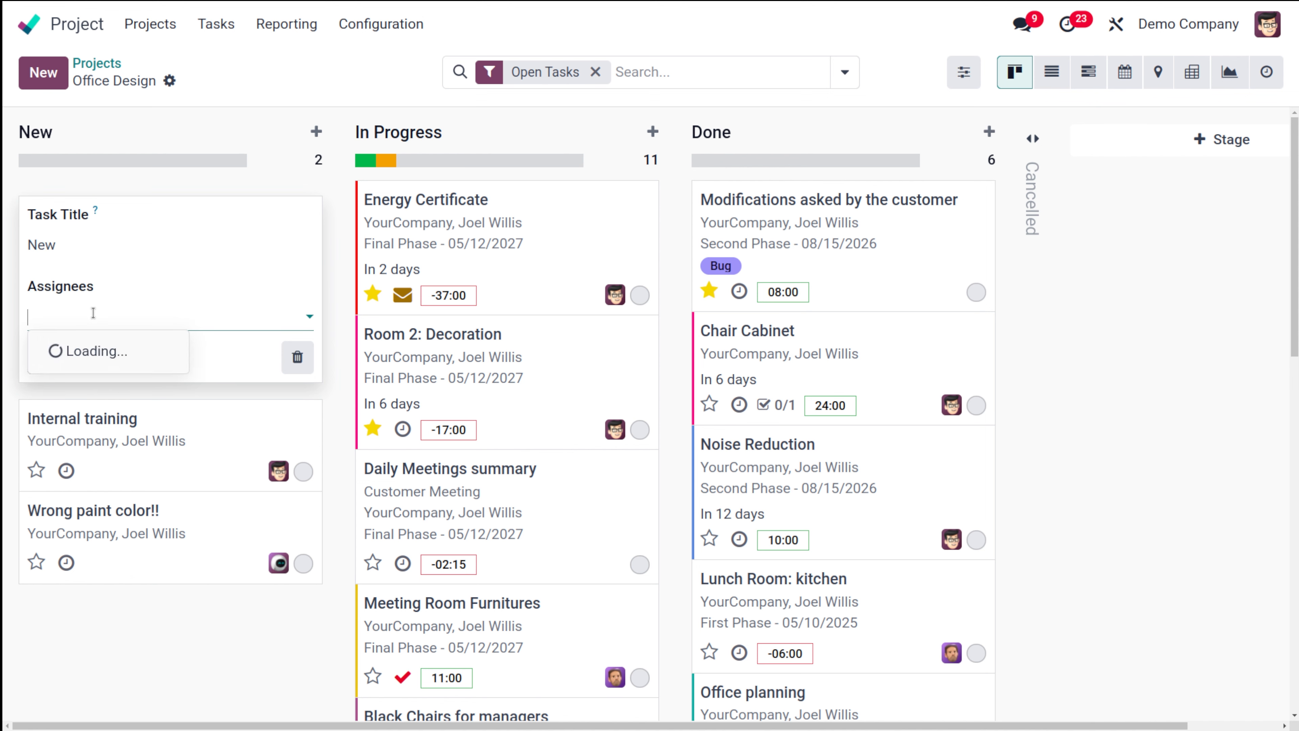
click(92, 384)
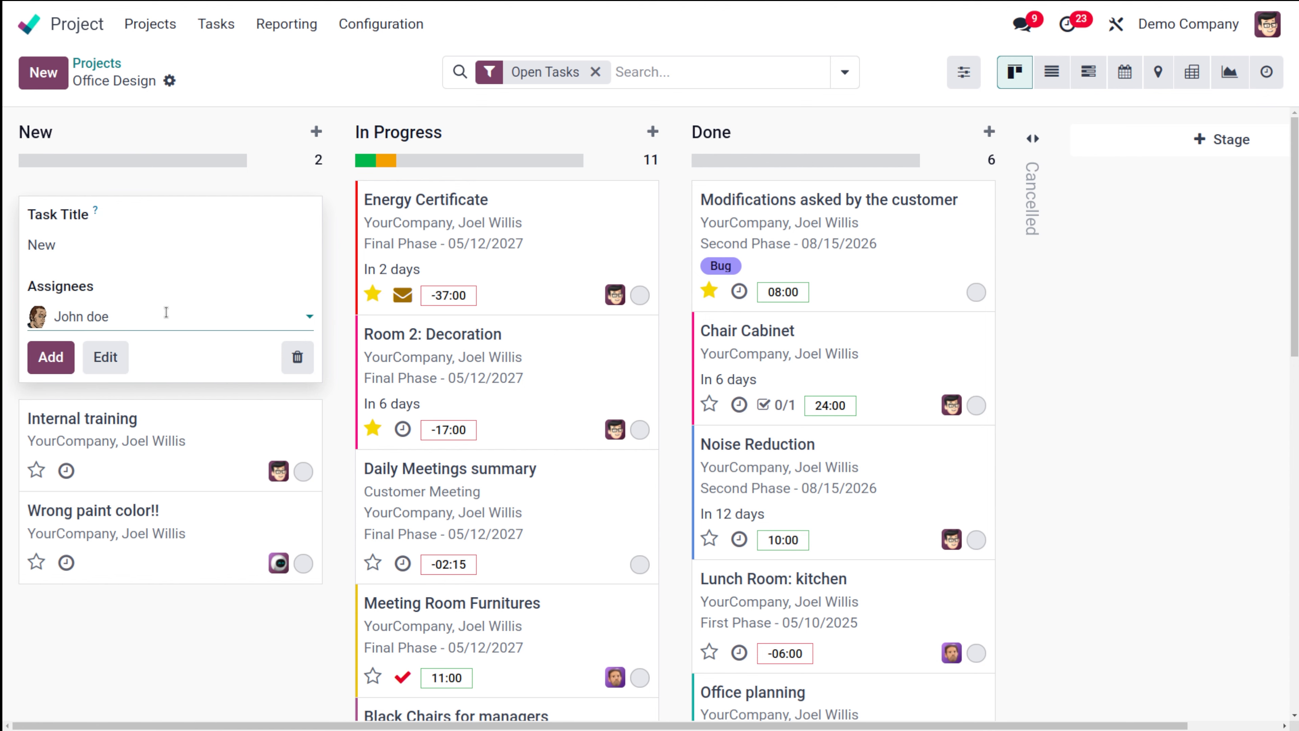
click(40, 360)
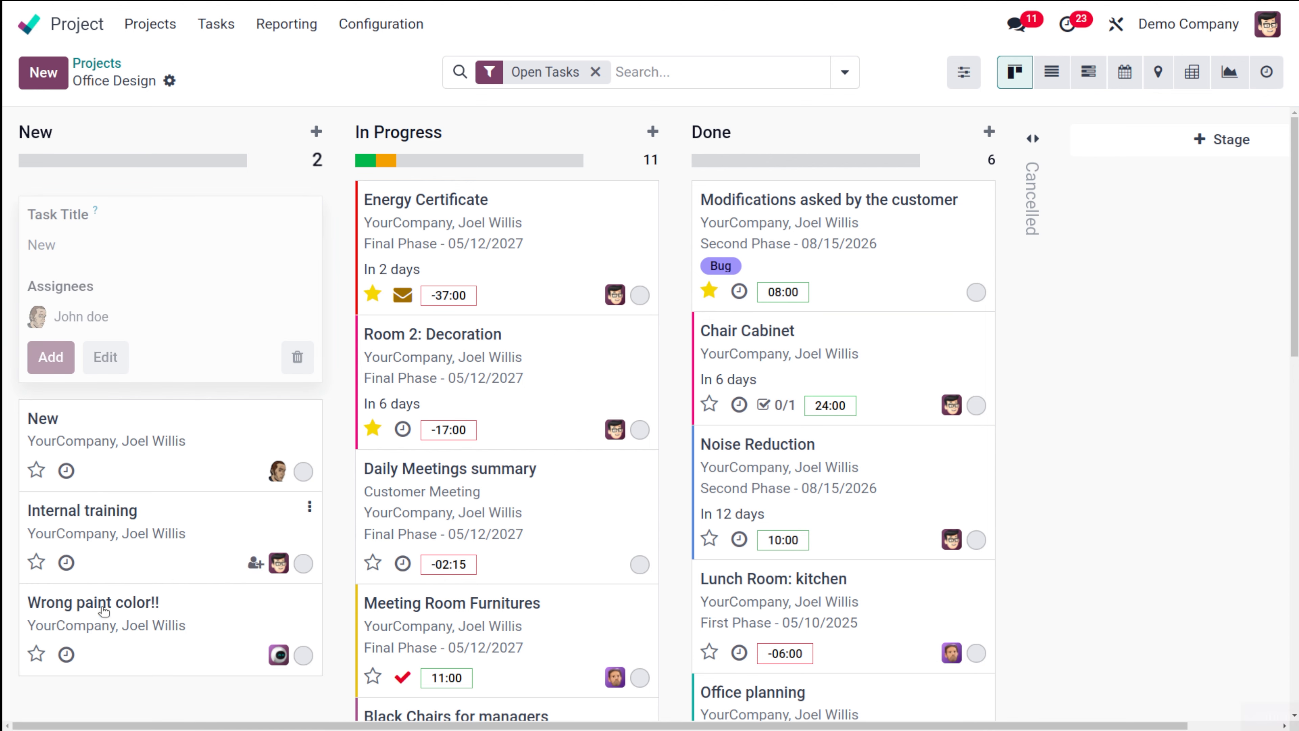
click(162, 706)
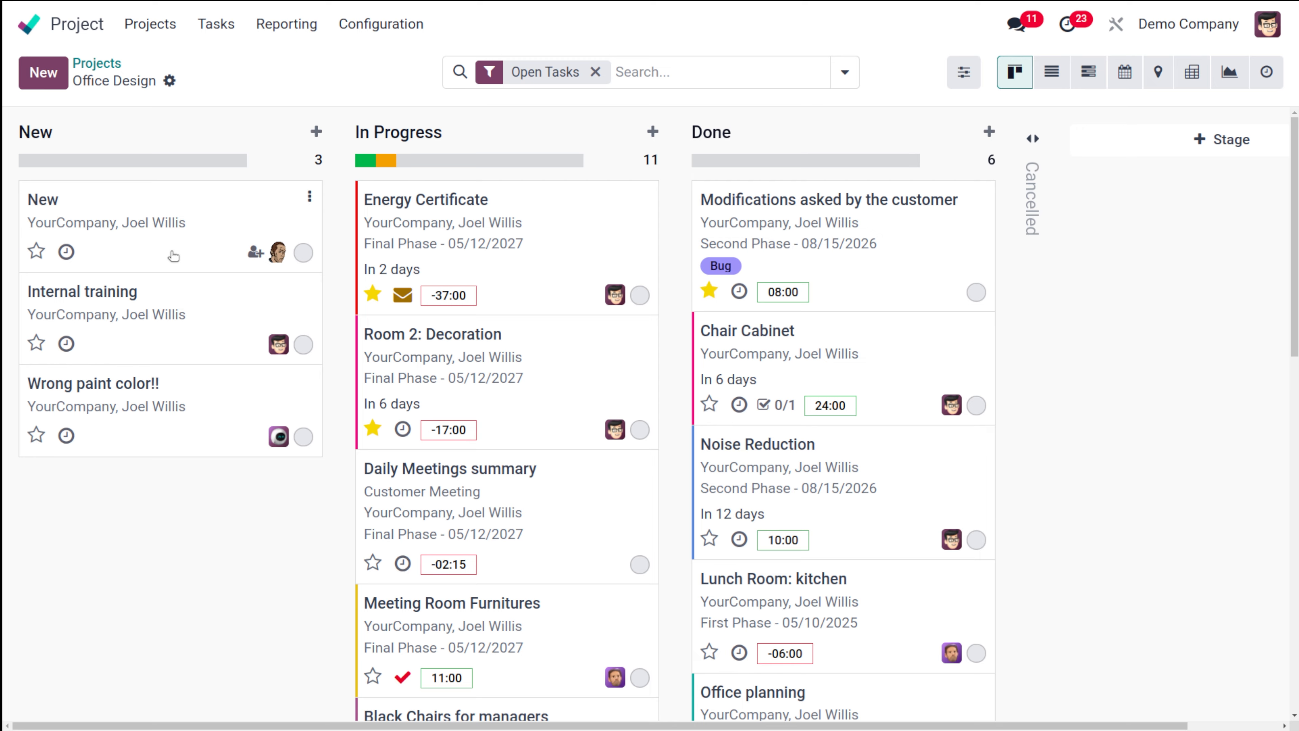
Open the form of the task "New" and toggle its priority star on and off
click(174, 256)
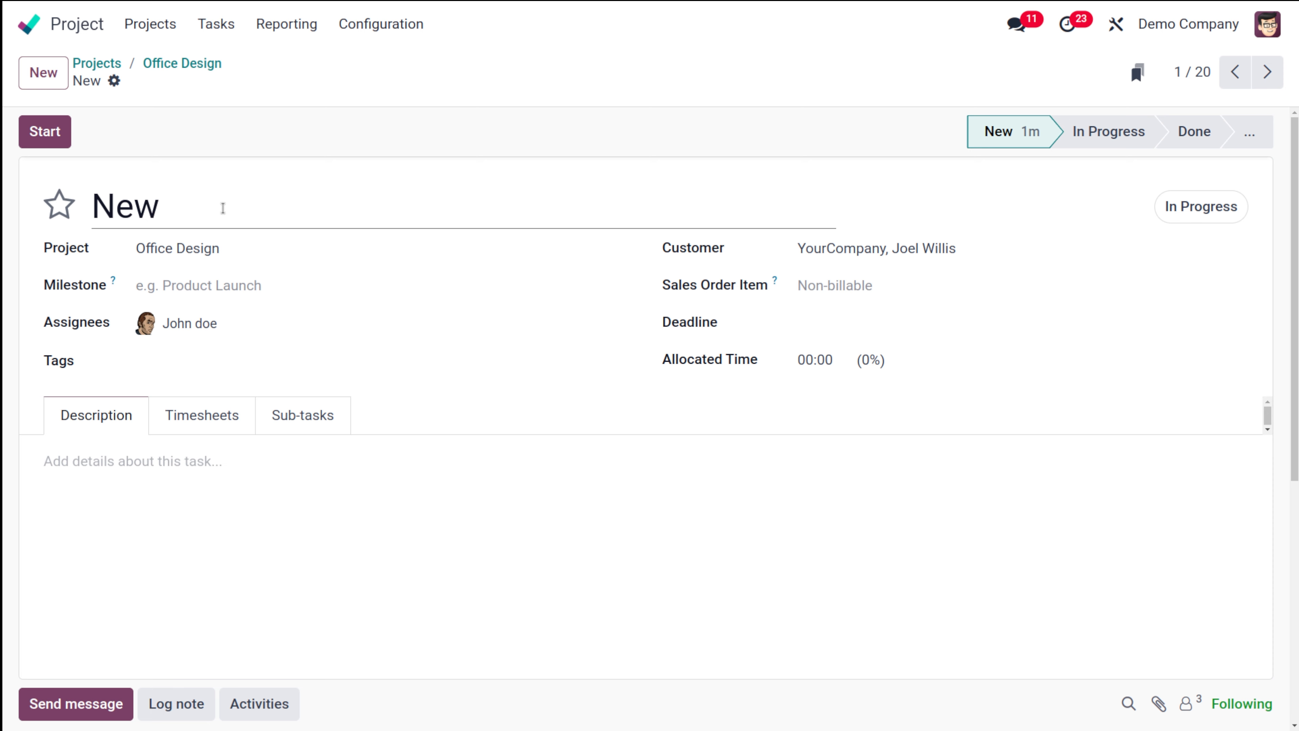
click(206, 200)
key(ctrl+a)
click(287, 152)
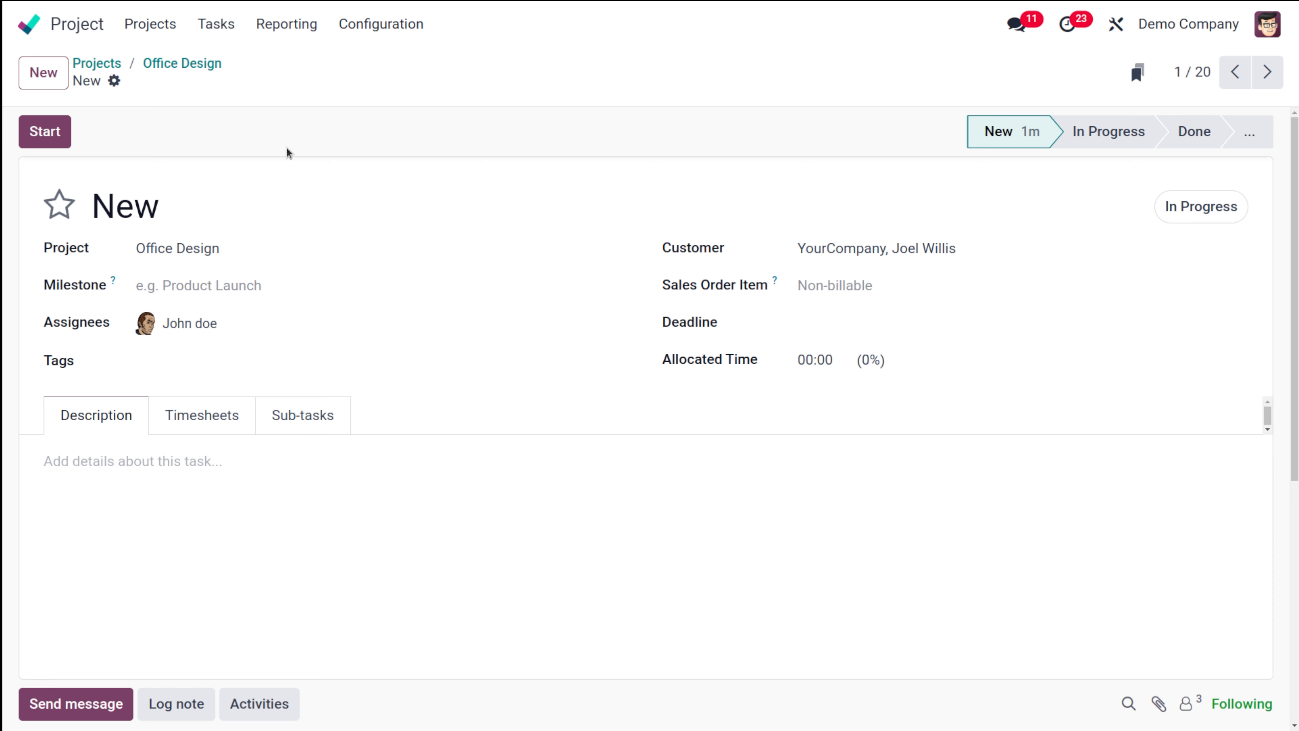
click(59, 205)
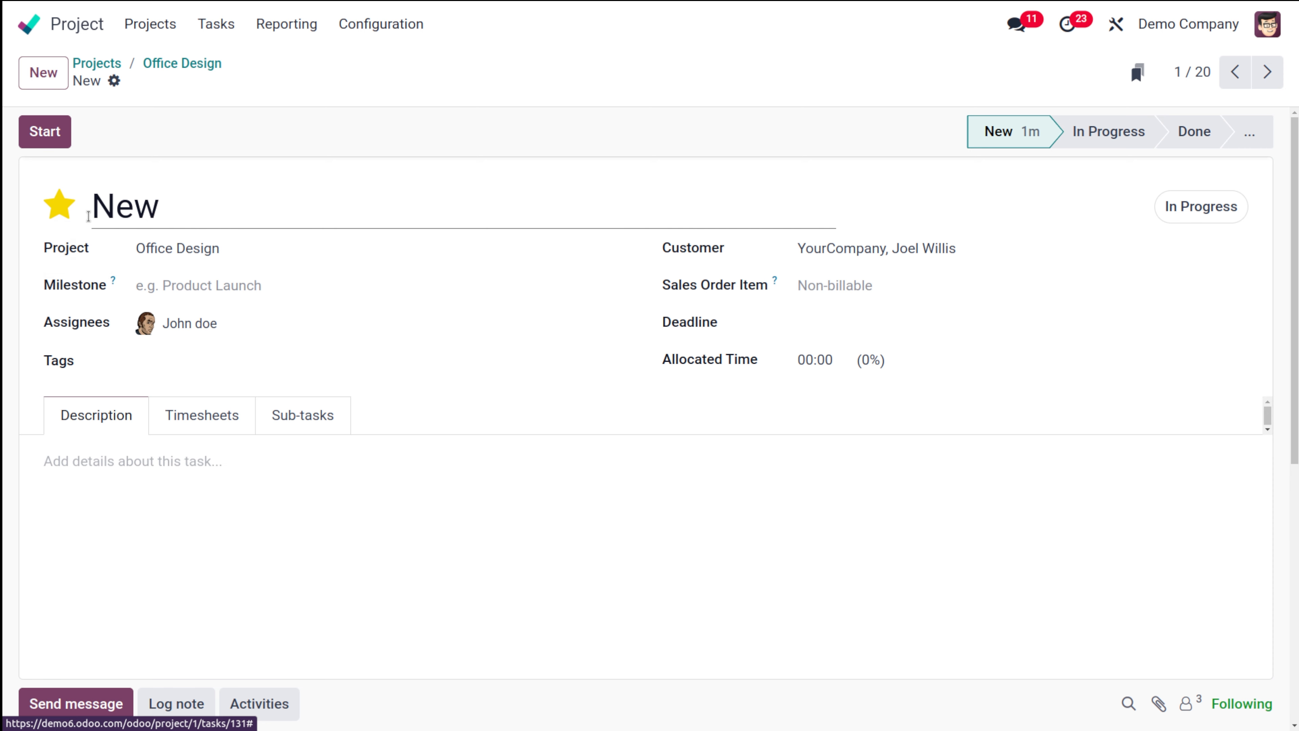
click(68, 213)
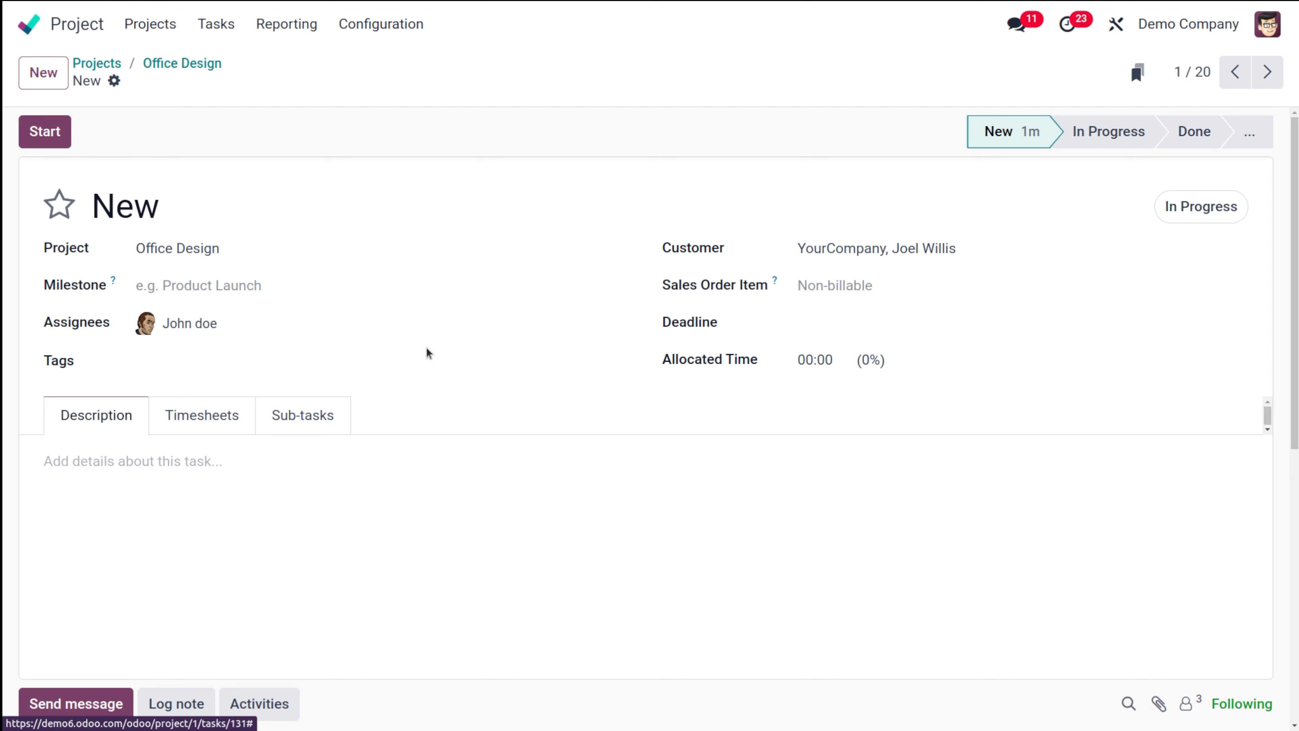
Add a second assignee and the Design tag to the task
click(293, 324)
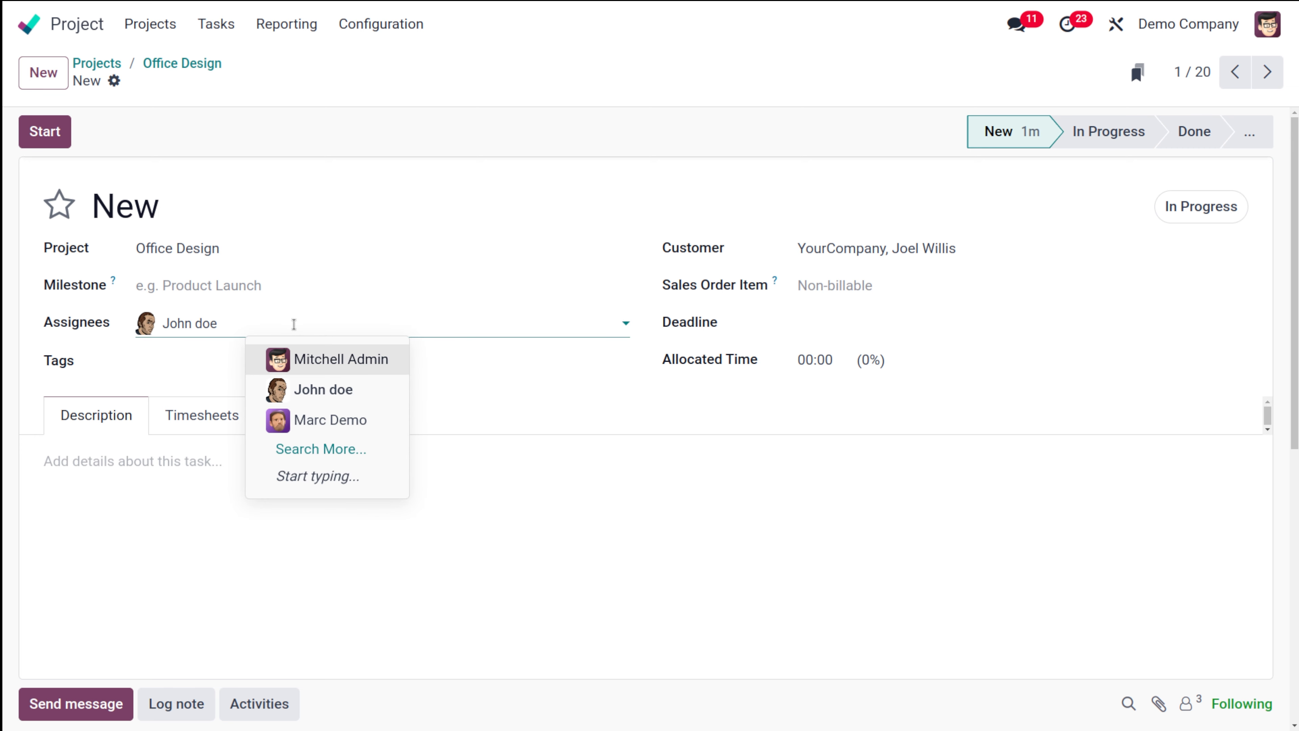
click(381, 369)
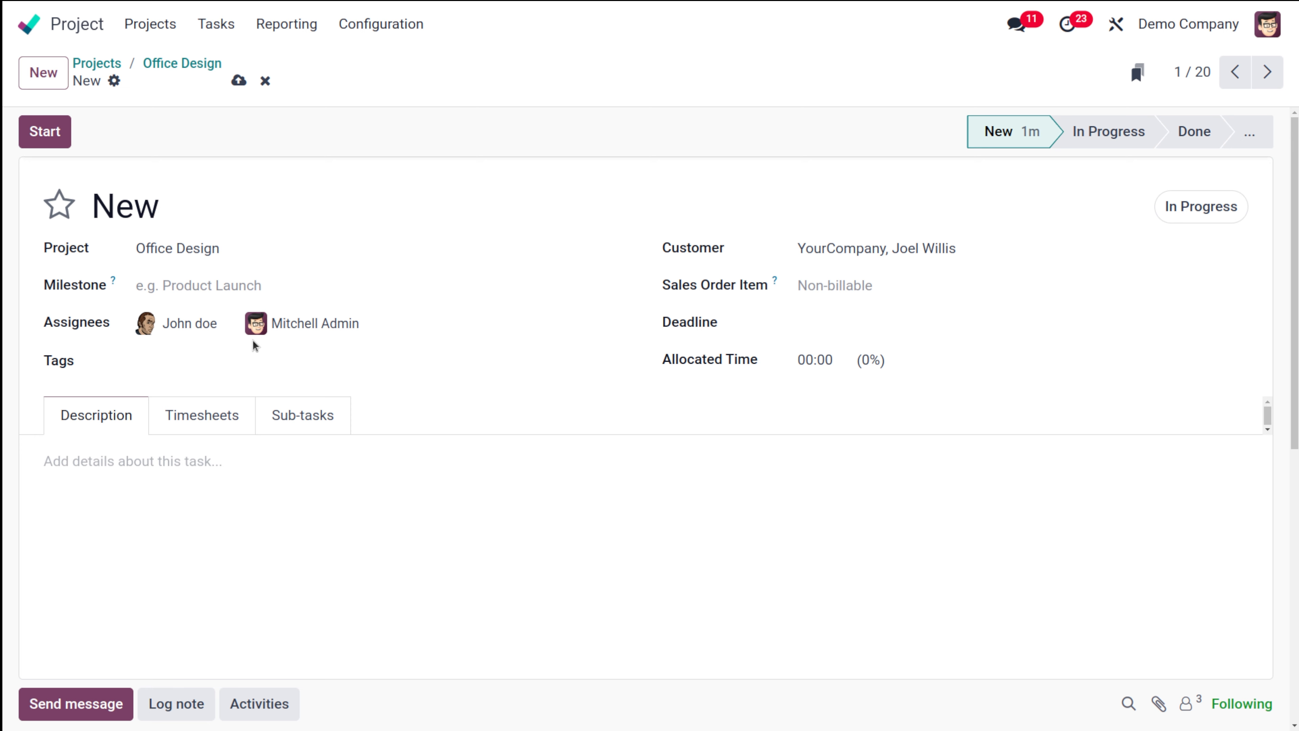
click(187, 365)
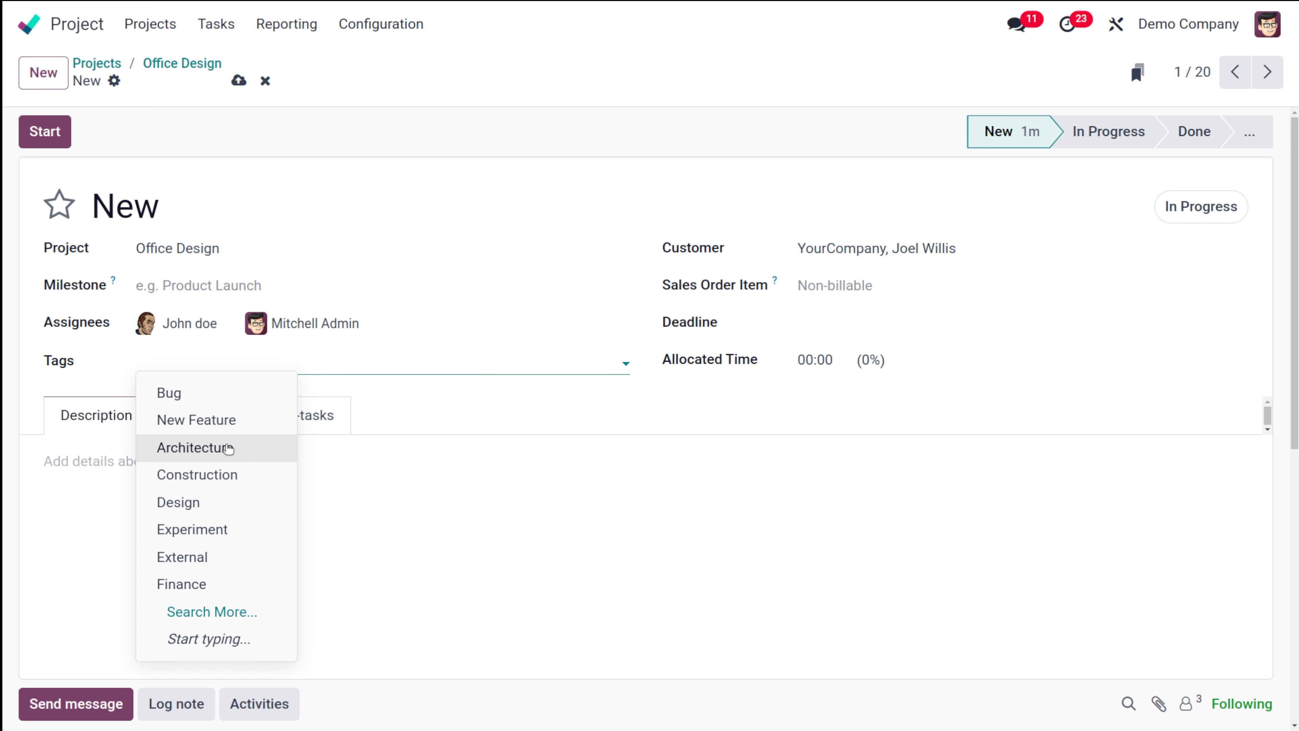
click(219, 502)
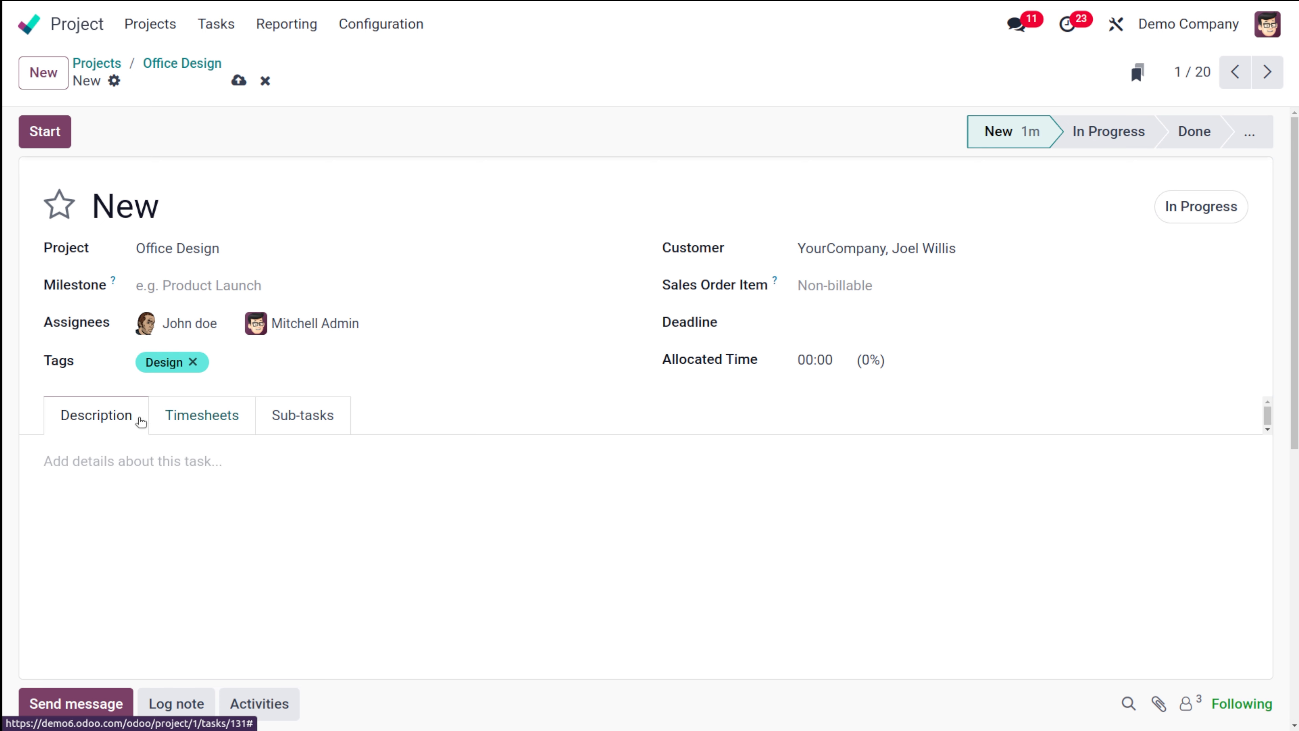
Review the task's timesheets and sub-tasks sections and the available tags and sales order items
click(208, 420)
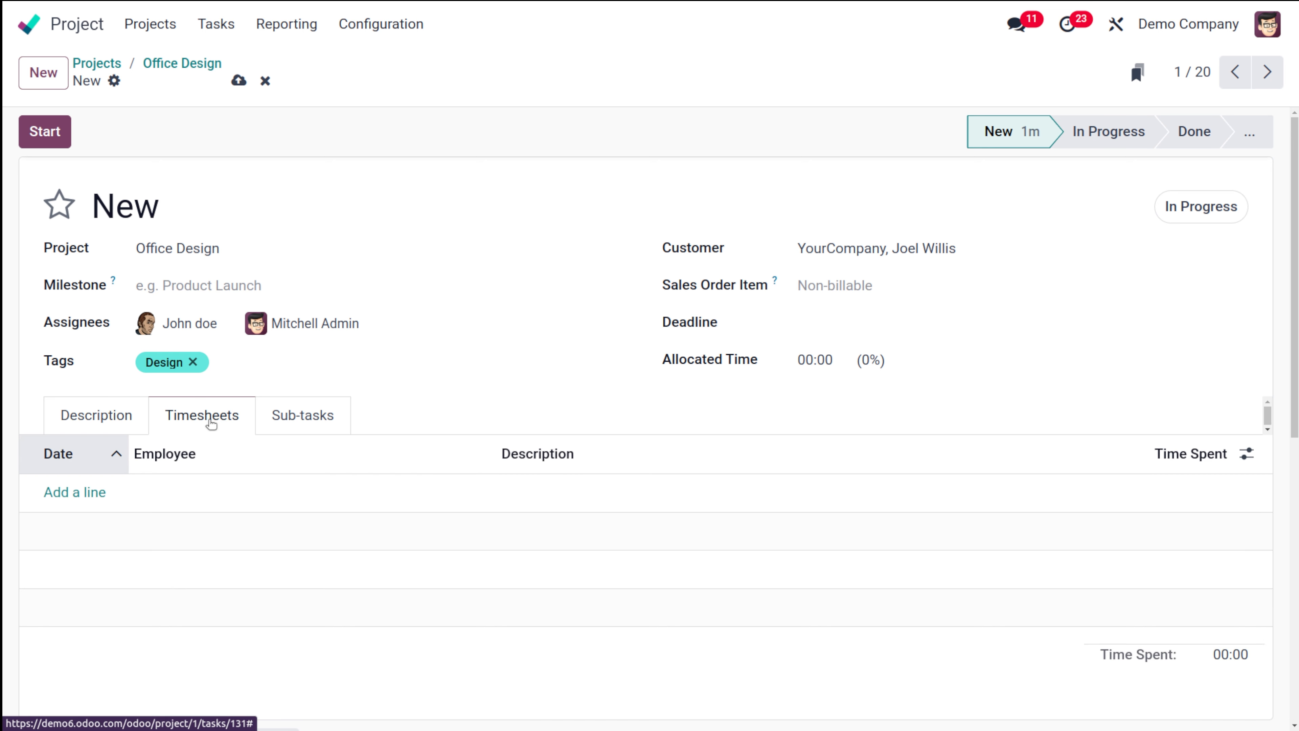
click(303, 418)
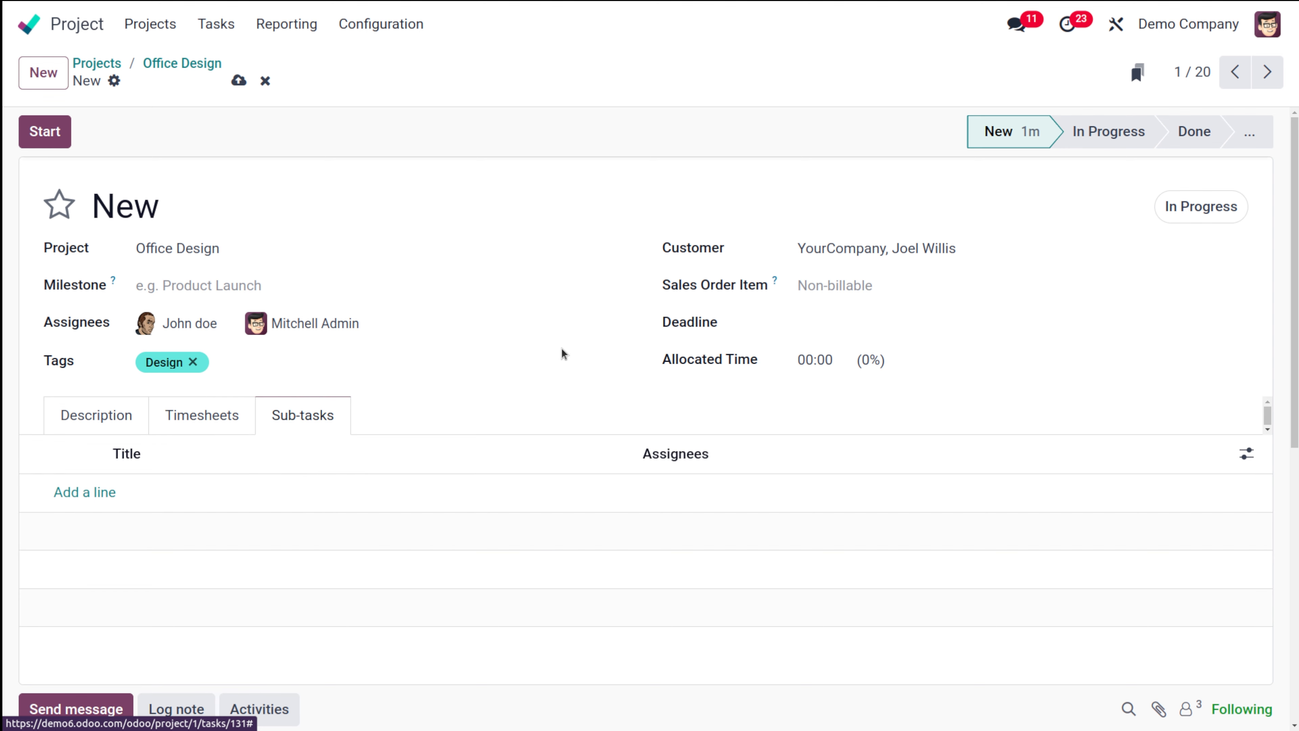
click(565, 369)
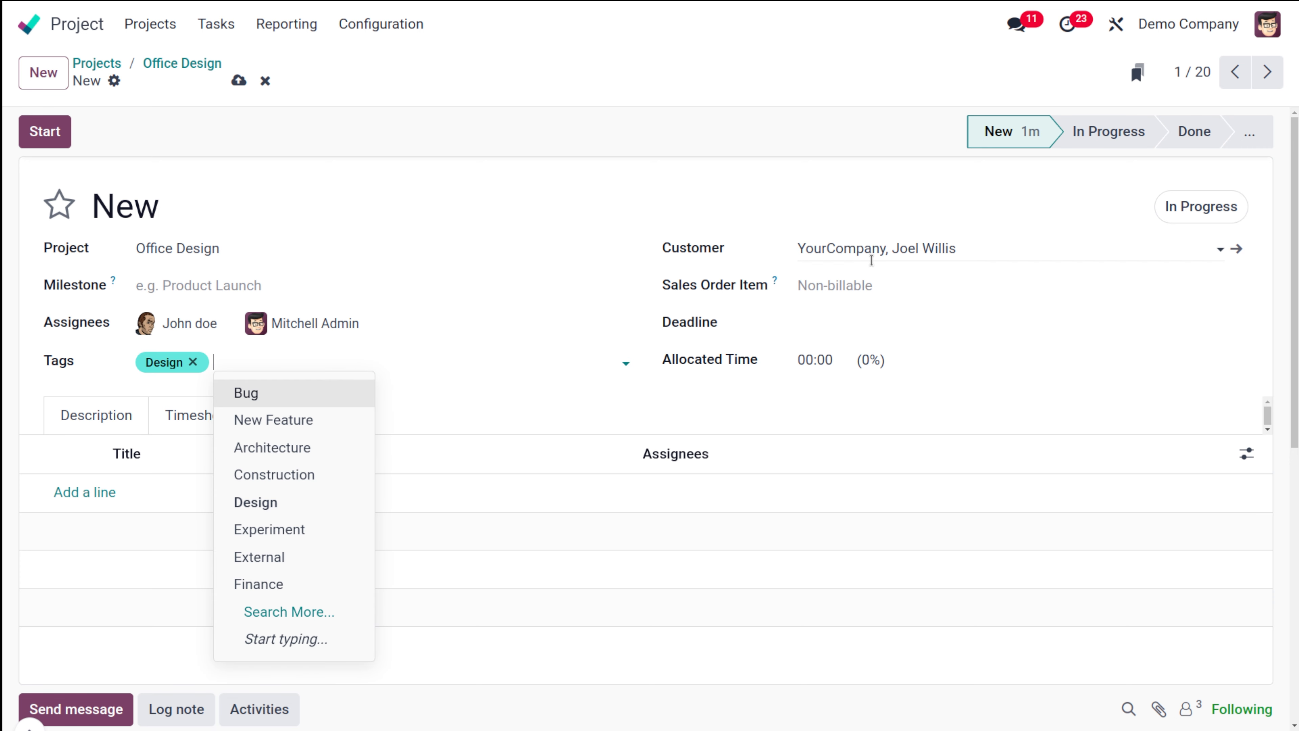
click(498, 149)
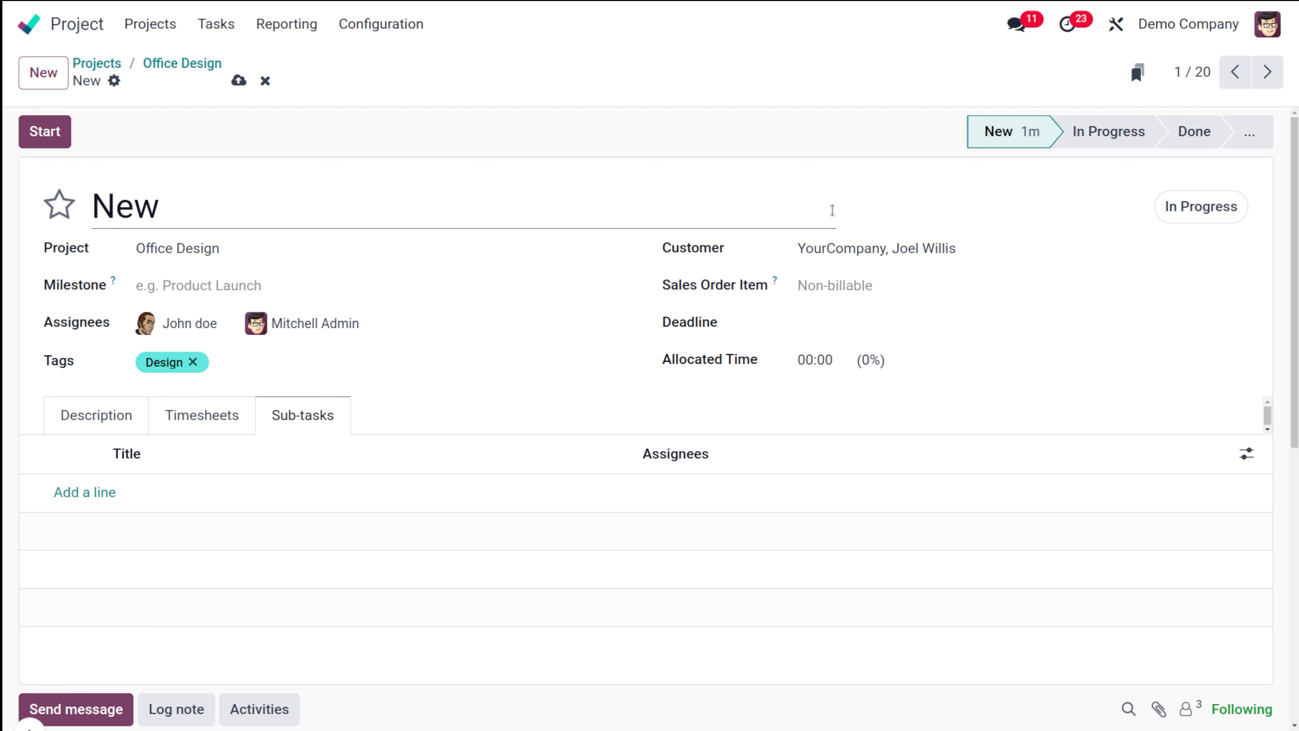
click(825, 285)
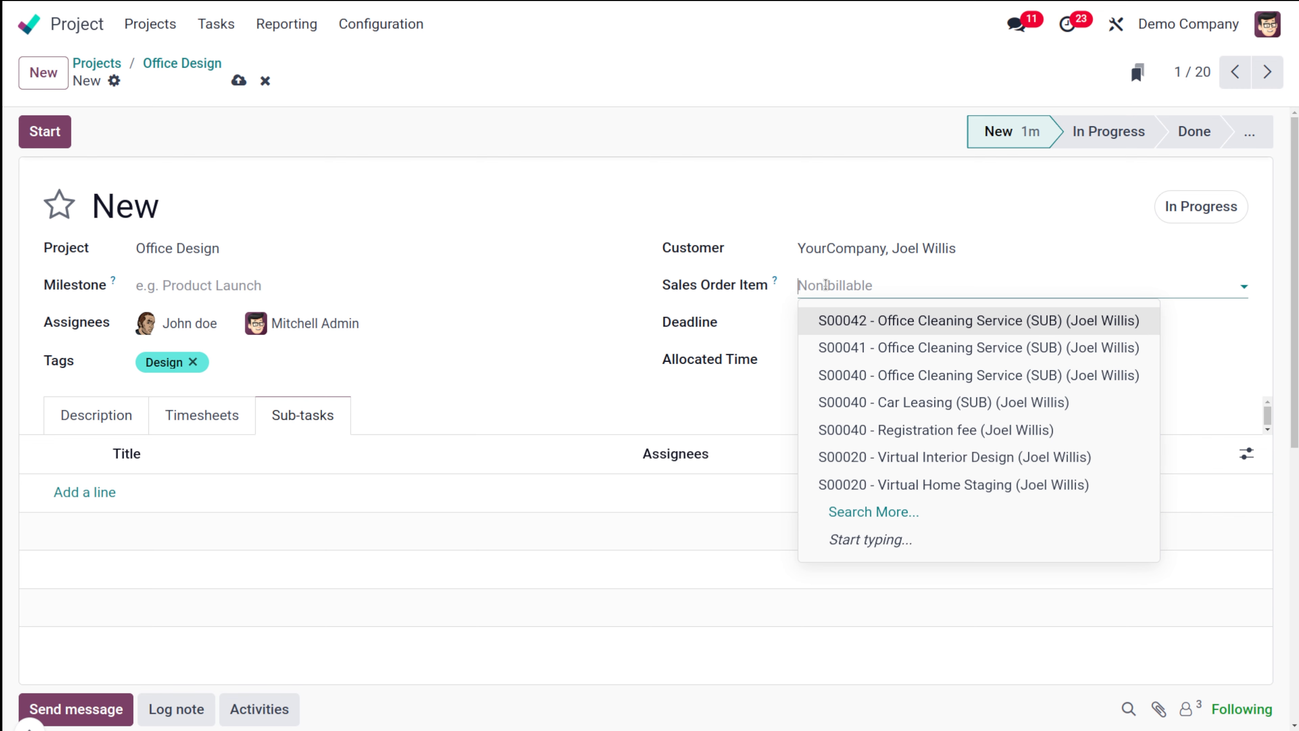
click(809, 187)
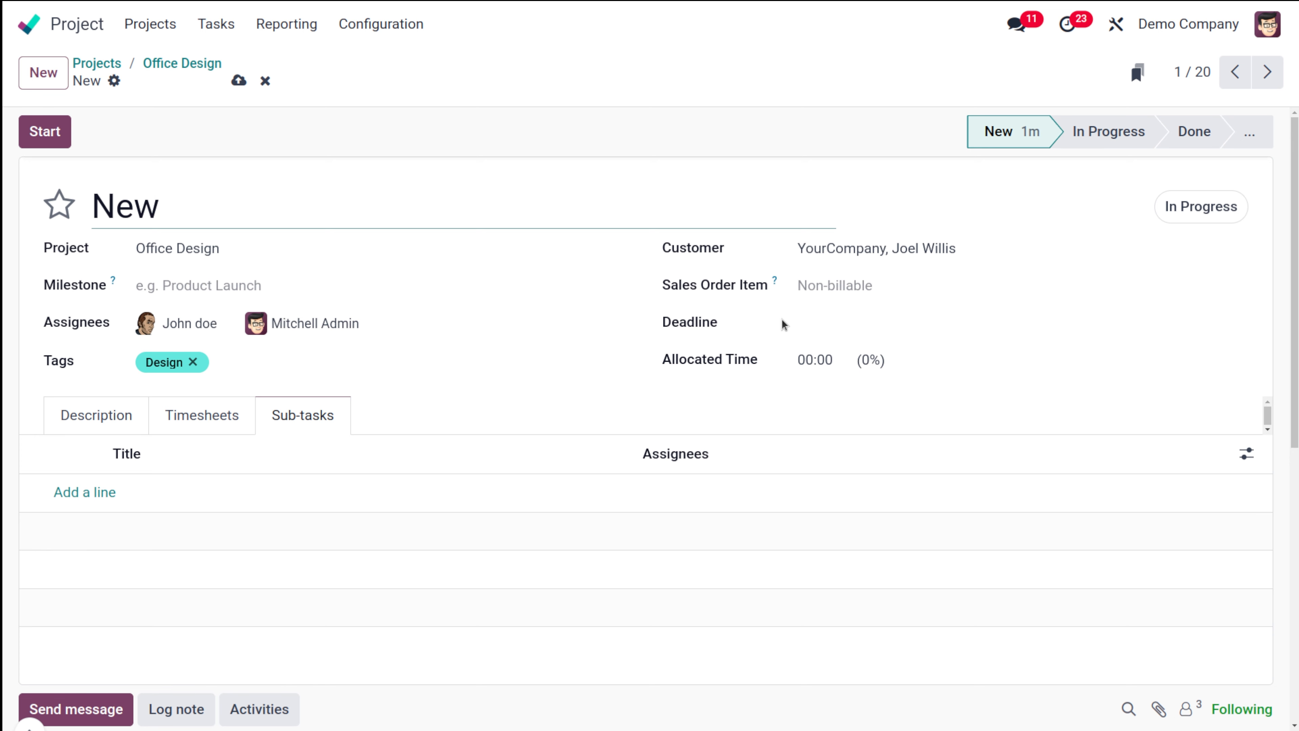
Set the task's deadline to 05/29/2025 17:00
click(827, 323)
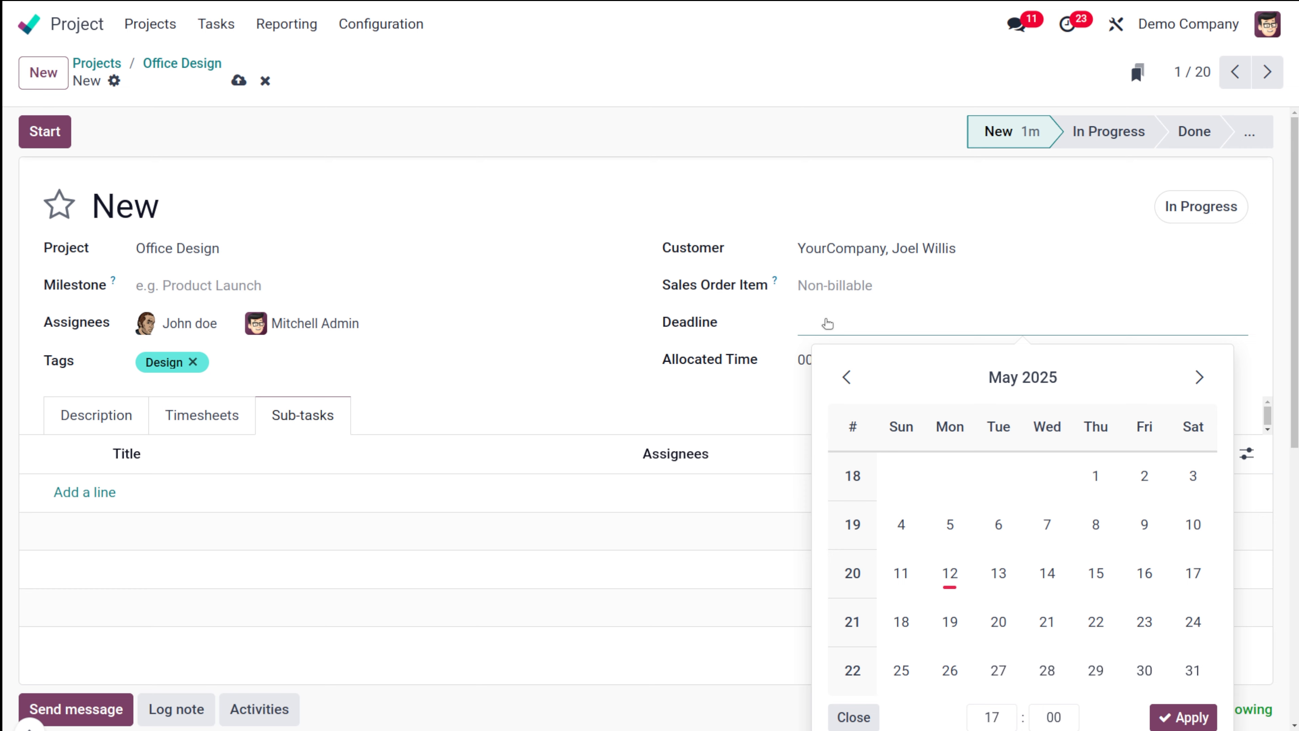
click(1096, 669)
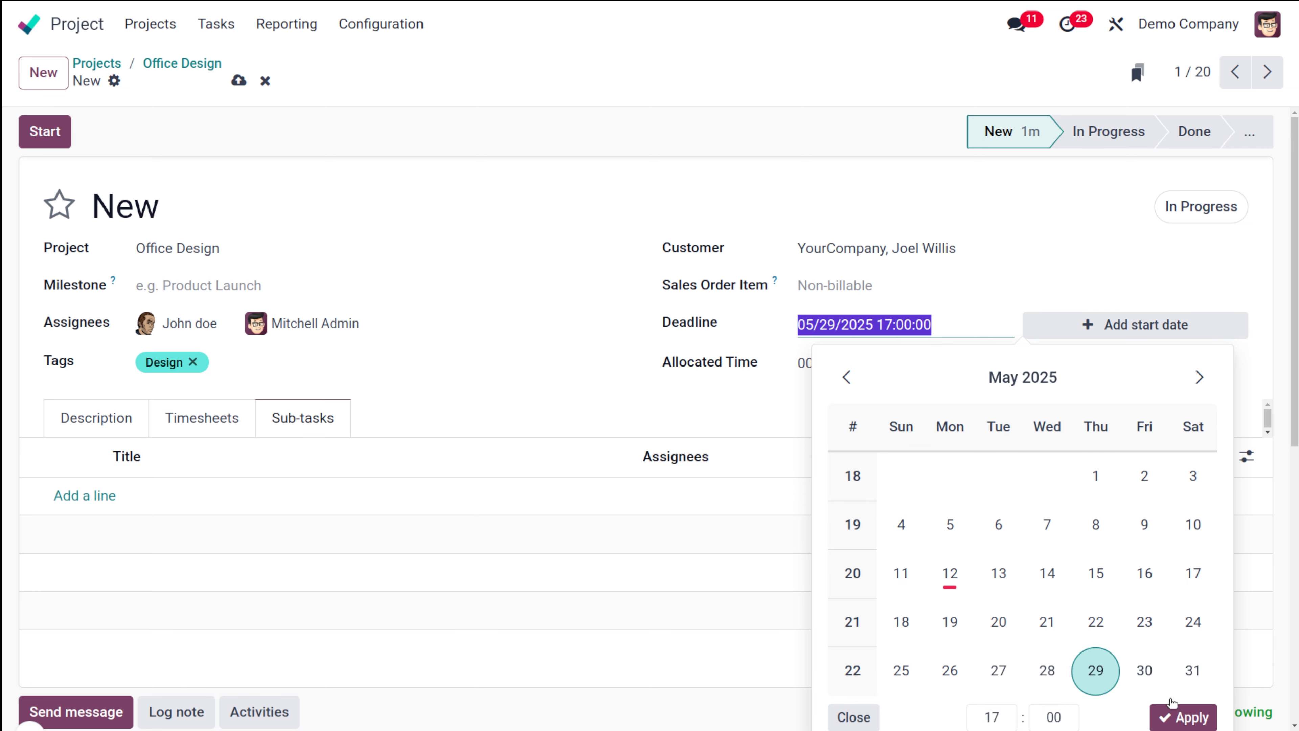
click(1173, 708)
Add a start date and set the planned date from 05/31/2025 16:00 to 05/31/2025 17:00
mouse_move(971, 333)
click(1085, 326)
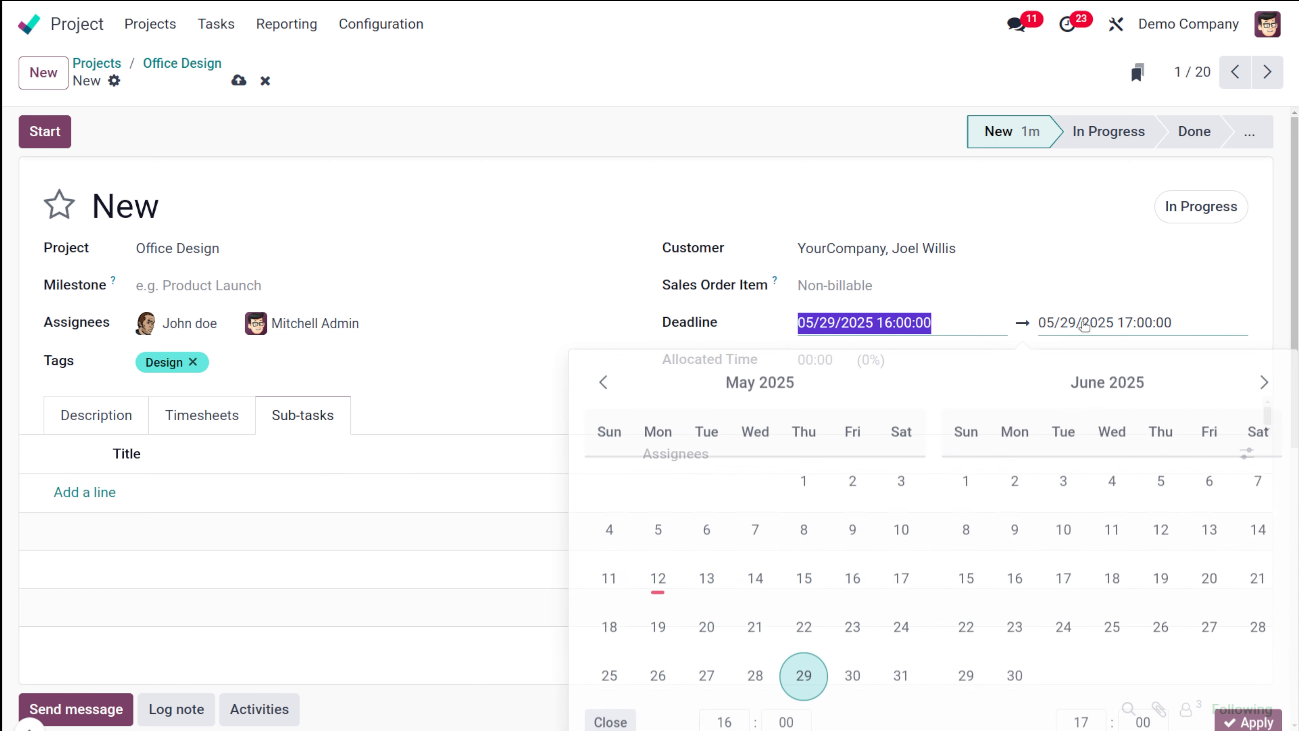
click(755, 574)
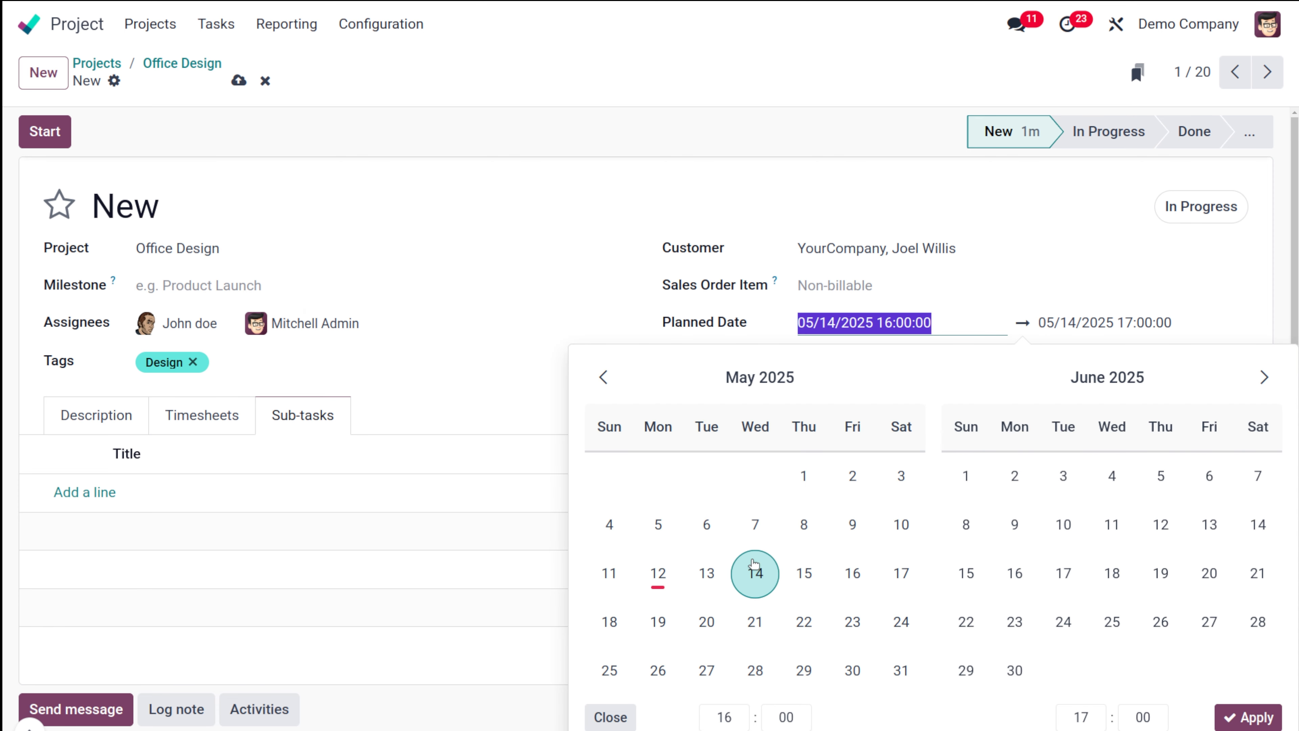
click(901, 670)
click(1247, 716)
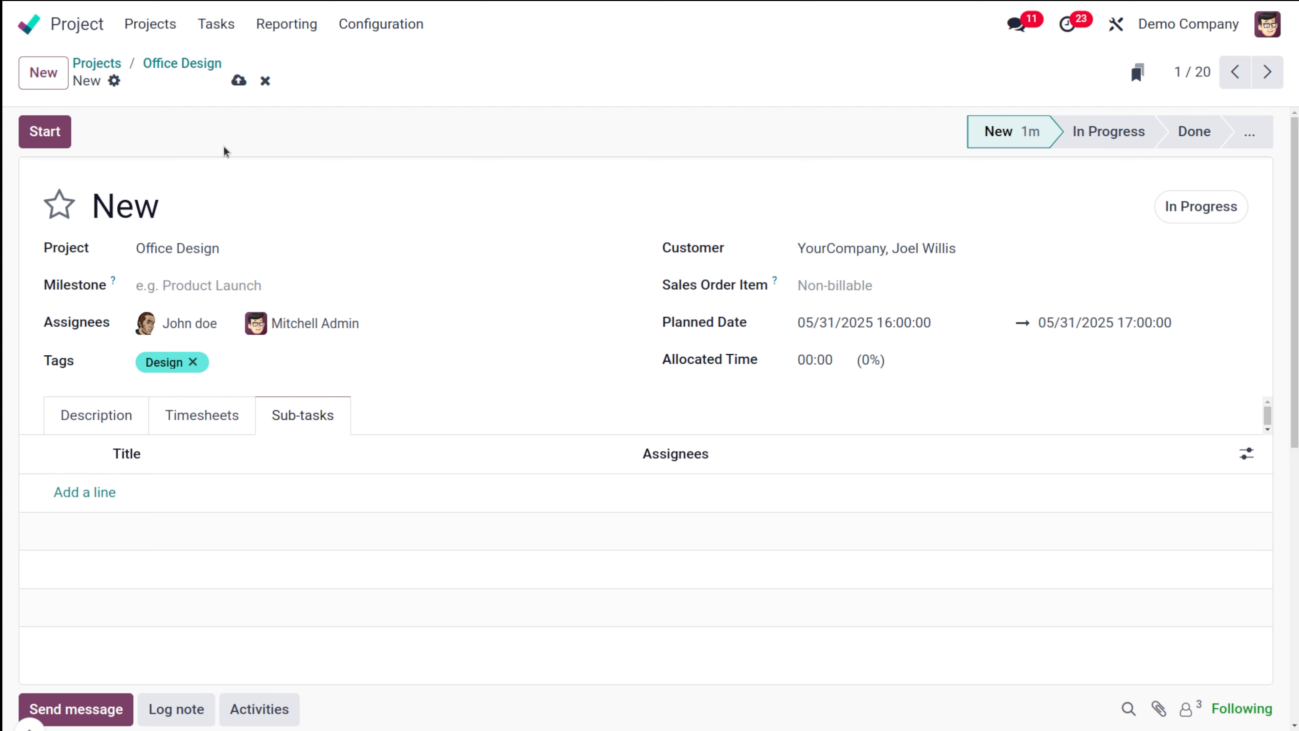
Star the task as high priority and return to the Office Design task board
click(59, 203)
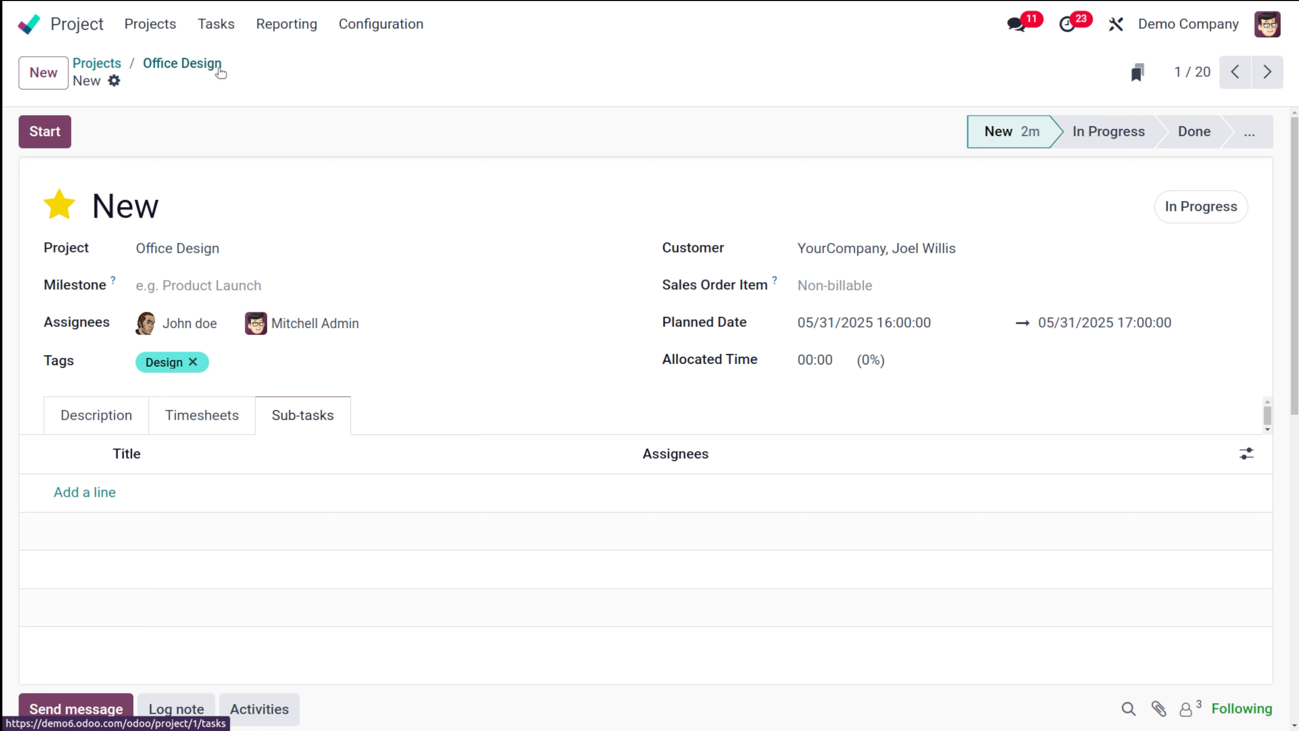
click(166, 69)
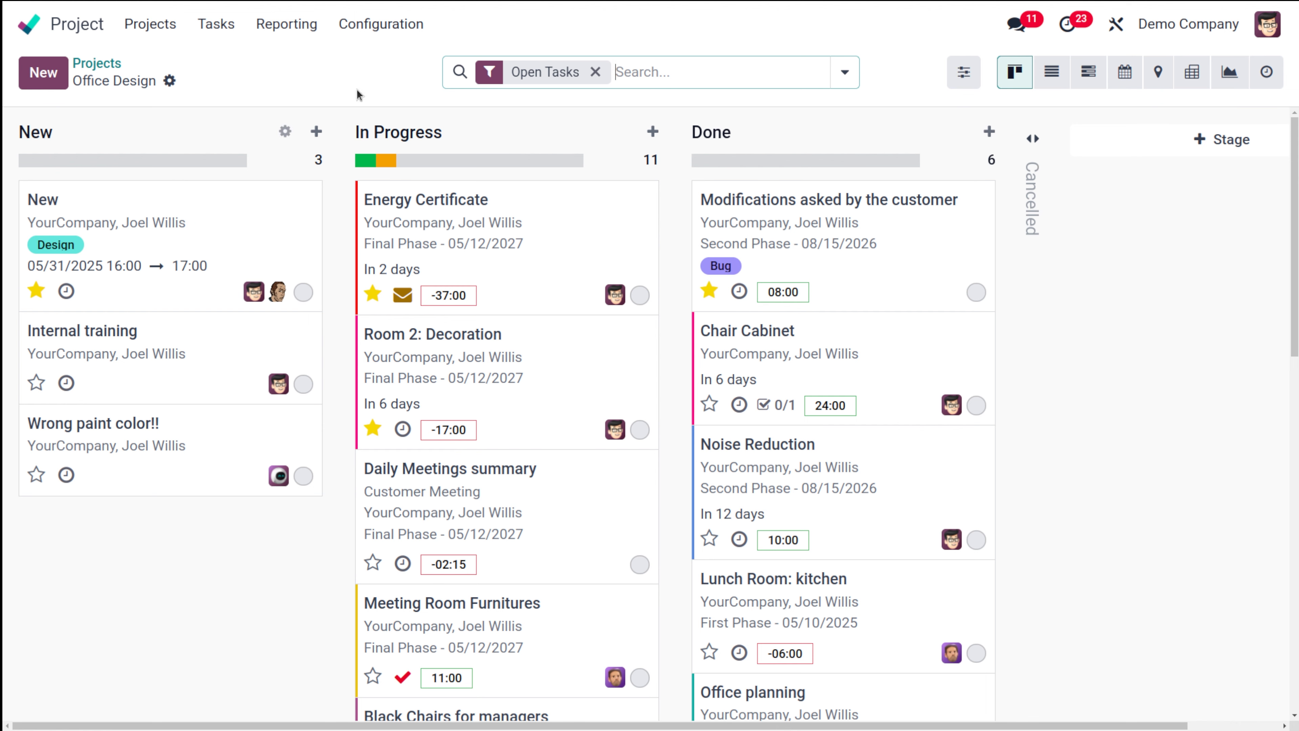
Show the Office Design tasks as a list, open a blank task form and return to the list without filling it in
click(1050, 79)
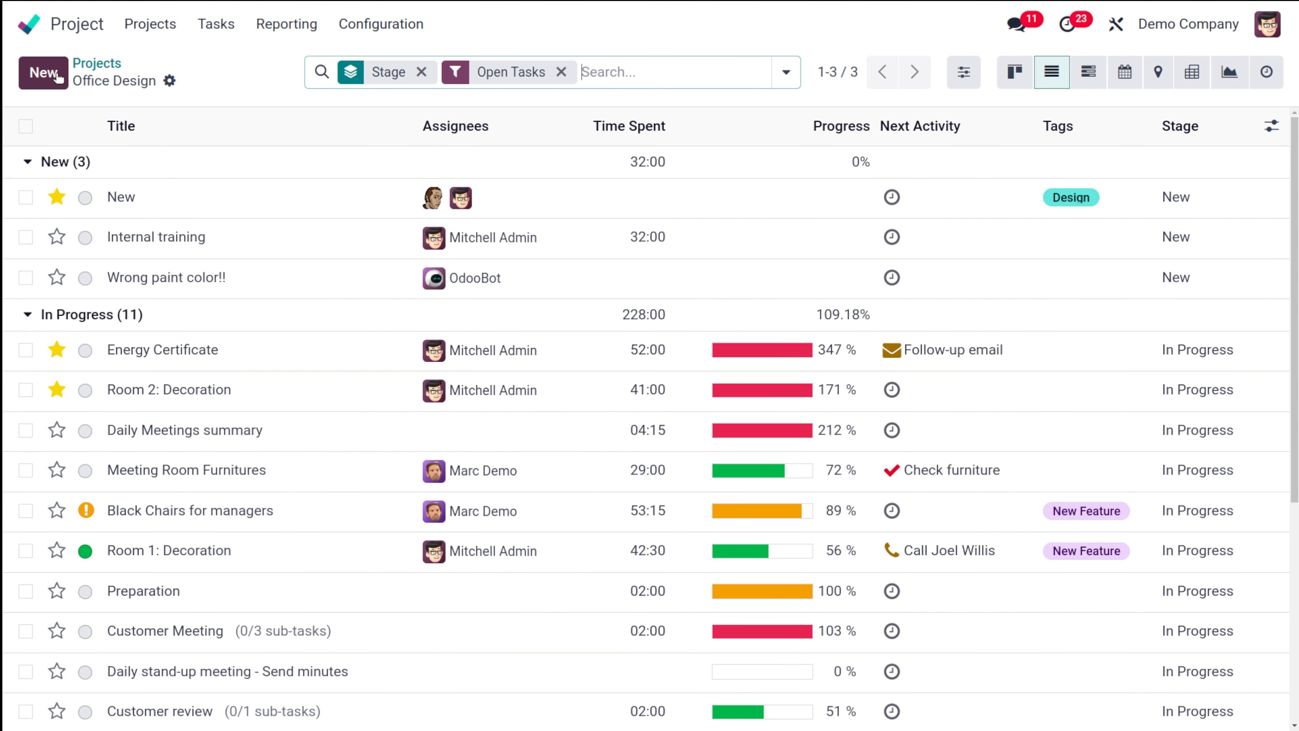
click(44, 73)
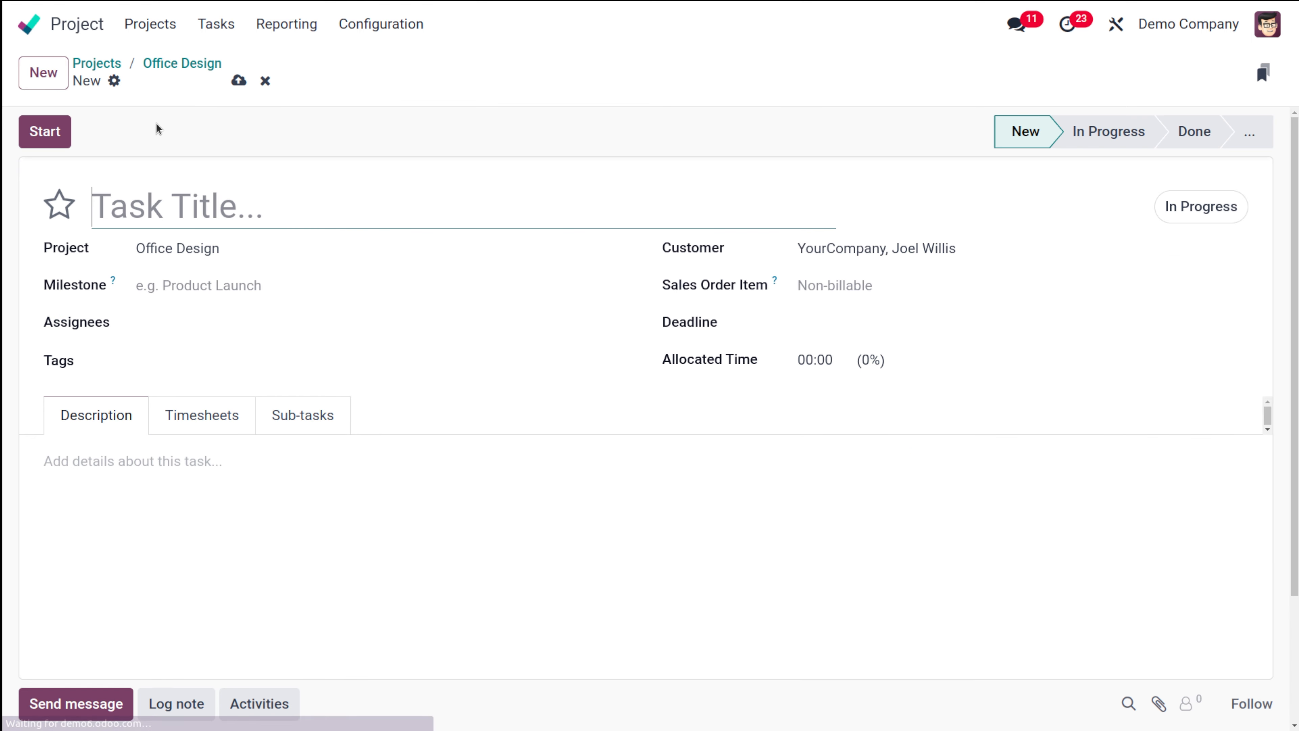
click(176, 67)
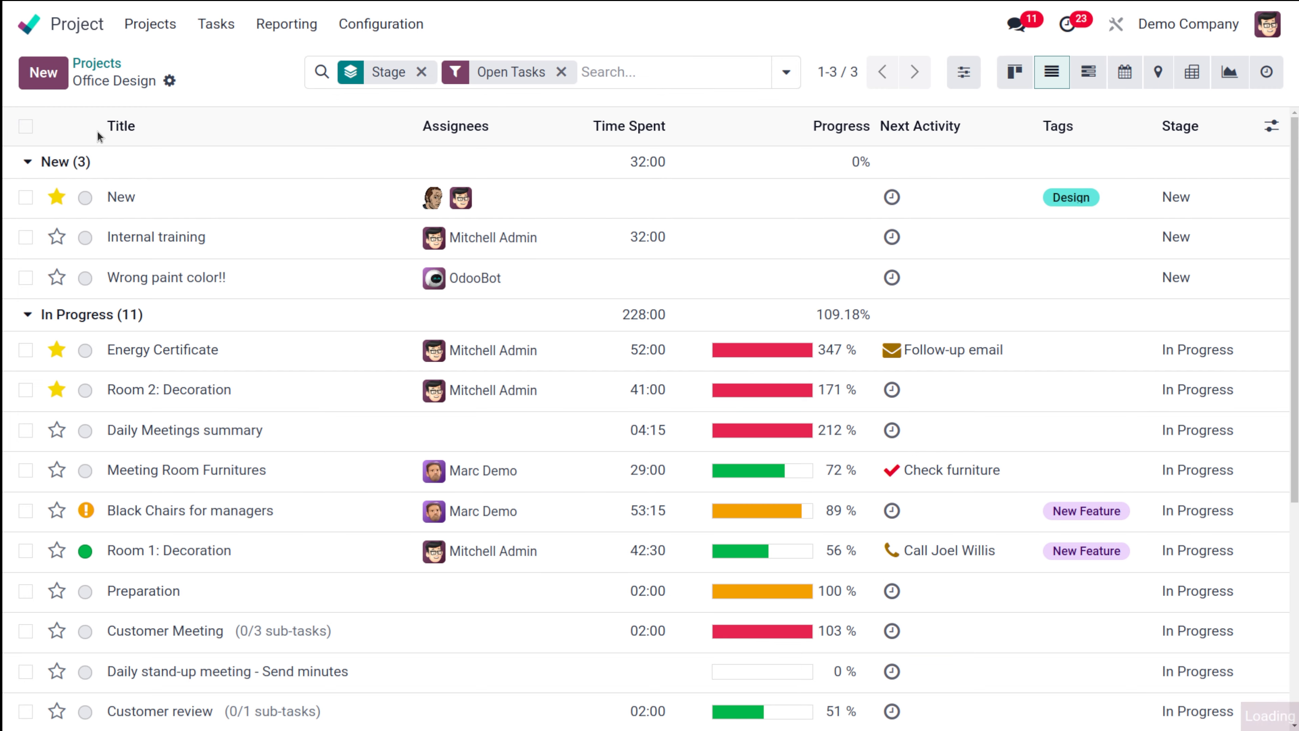
Open a blank task form from the monthly planning view, close it unfilled and return to the Office Design task board via the projects overview
click(34, 70)
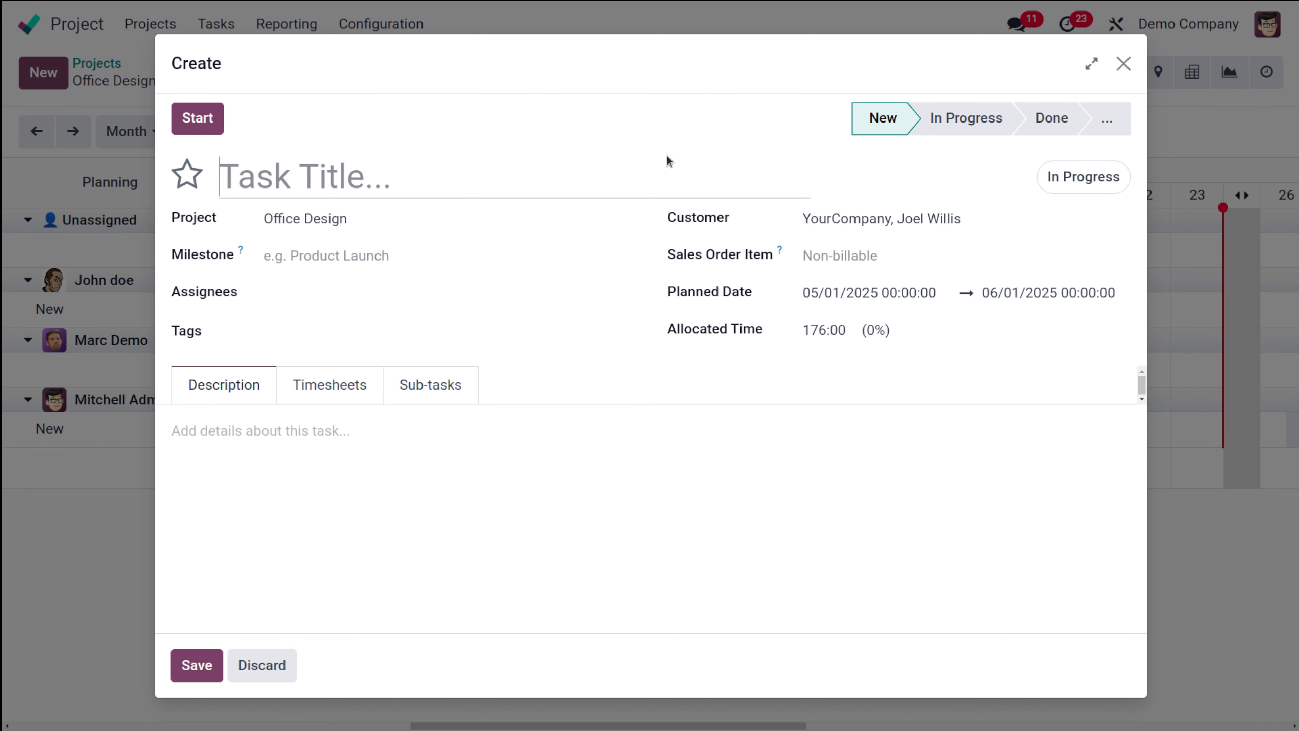
click(1123, 63)
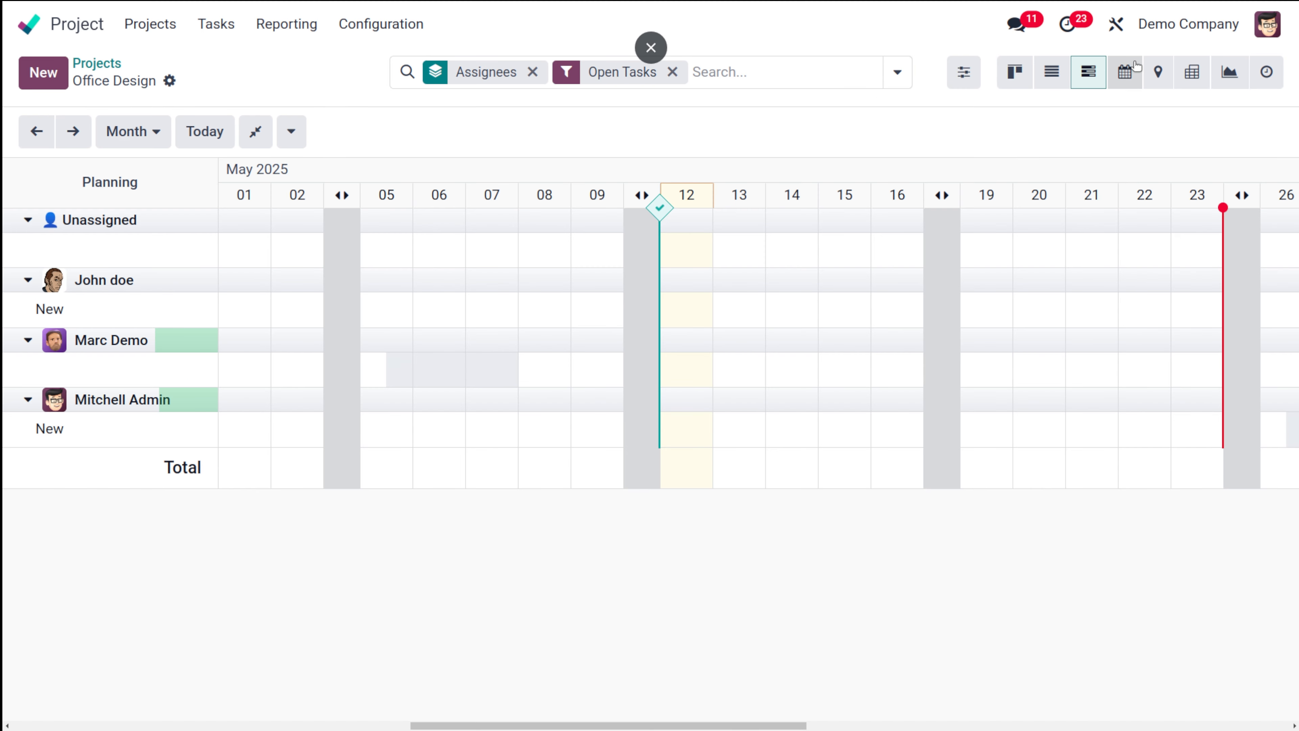
click(85, 66)
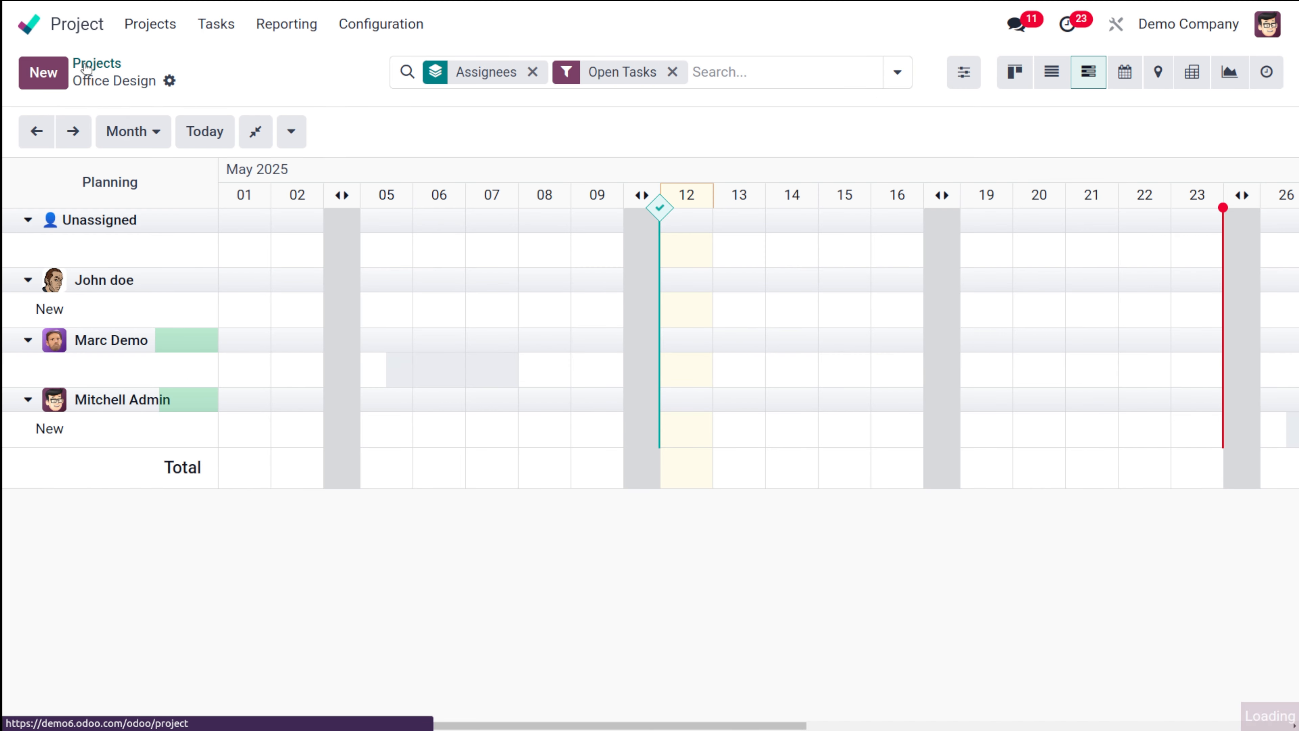
click(1065, 208)
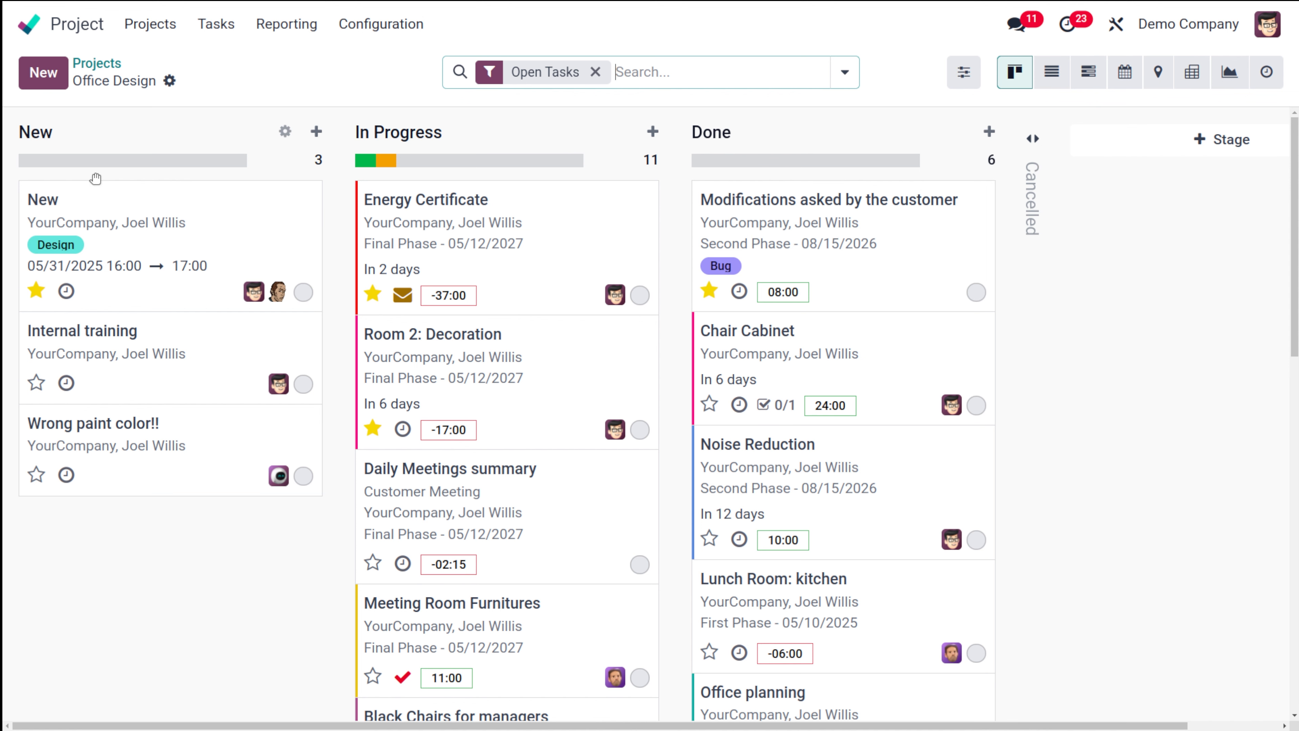
Check the priority star on the New task's card and mark the card with the red colour
click(34, 292)
click(34, 292)
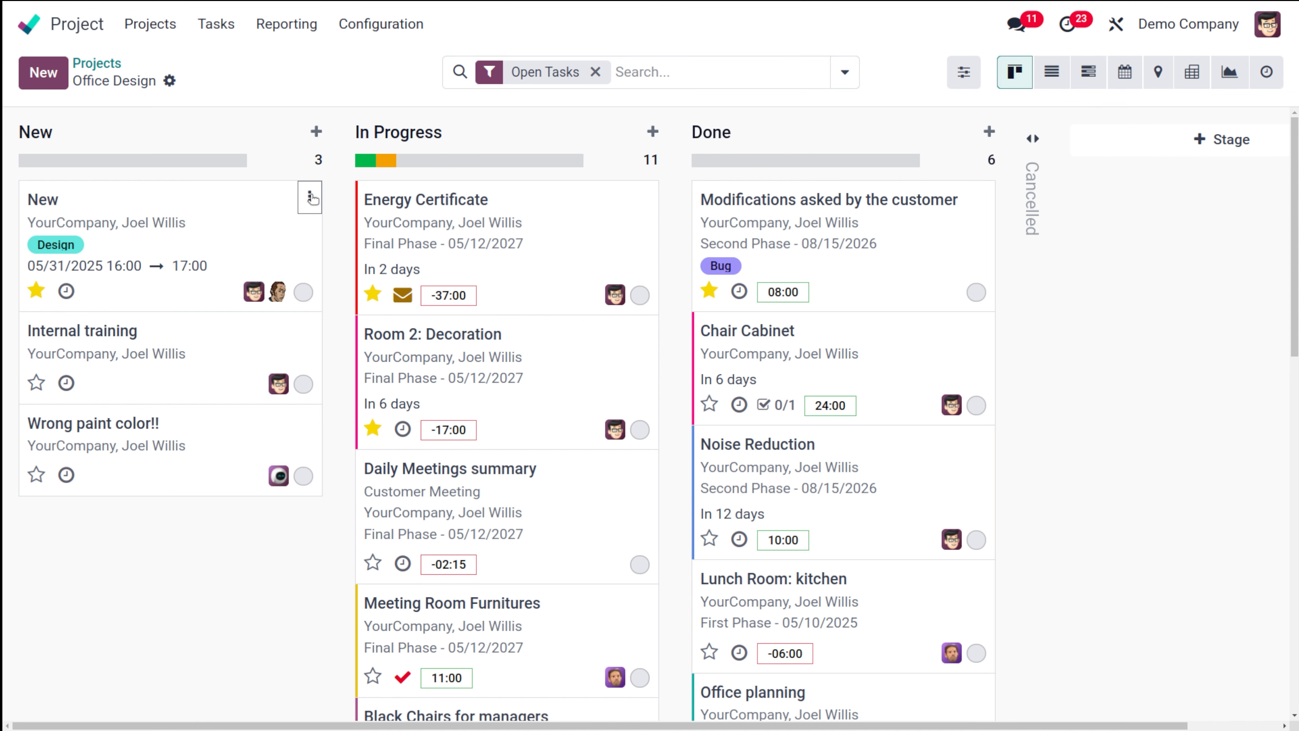
click(311, 196)
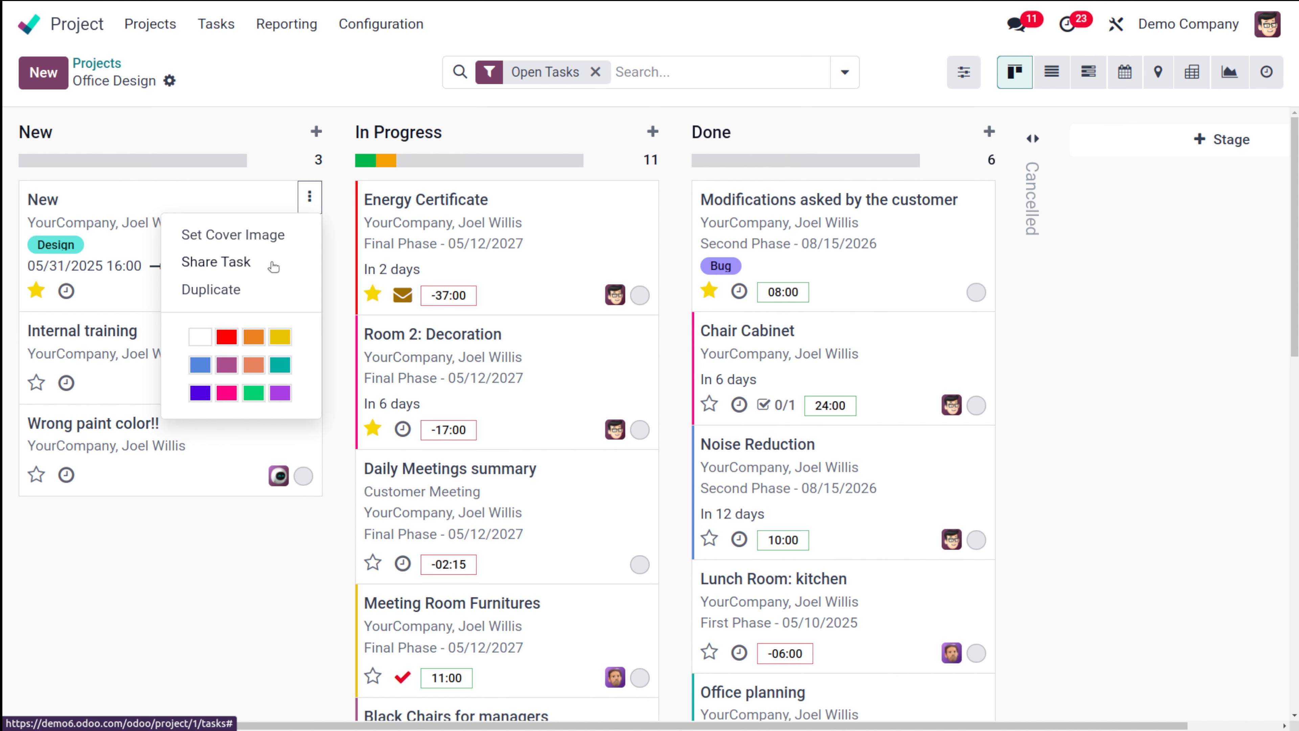
click(231, 339)
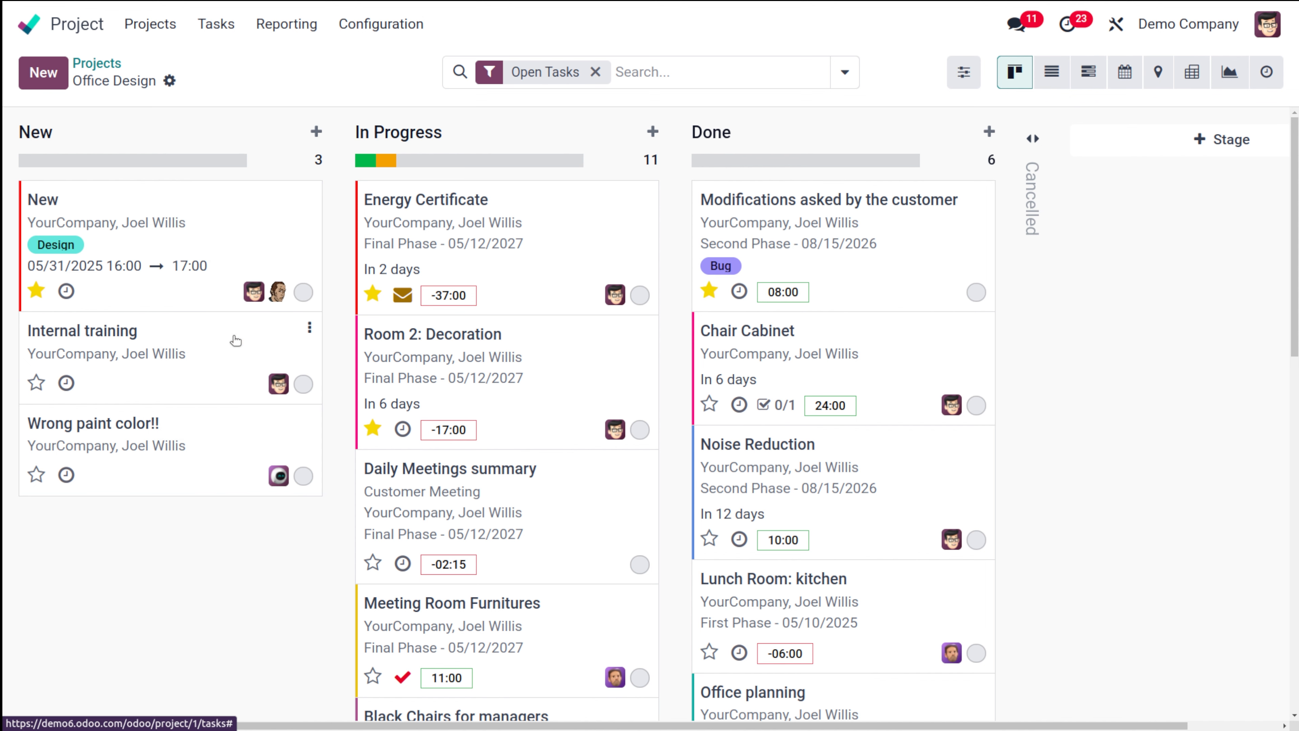
click(310, 196)
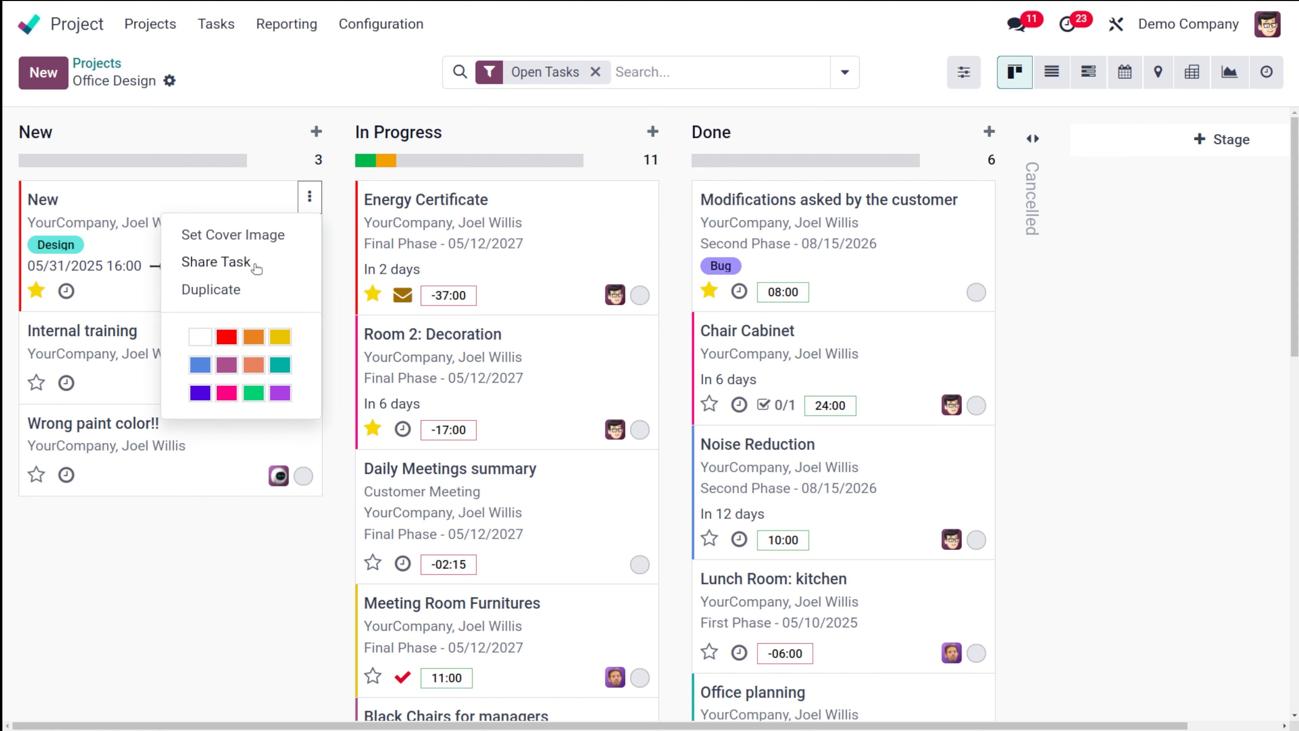
click(208, 543)
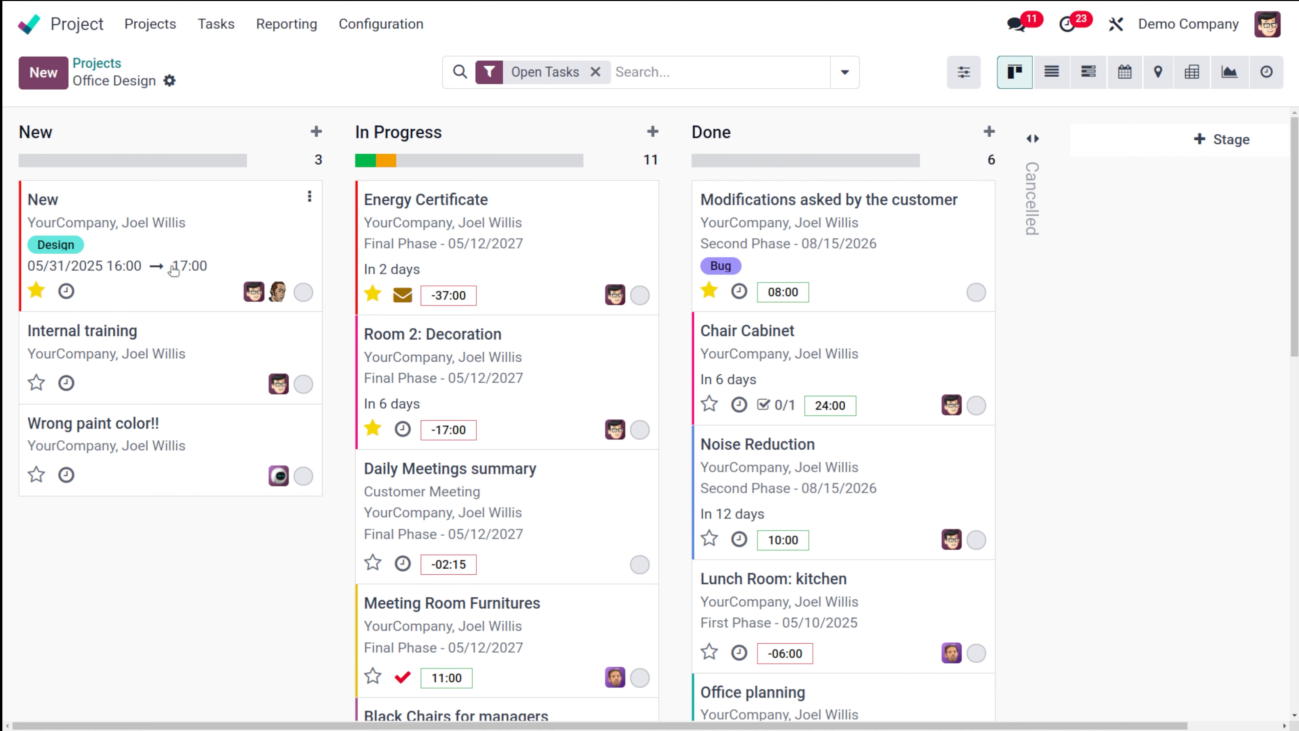
Review the New task's details, return to the board and view the card's available status options without changing the status
click(174, 270)
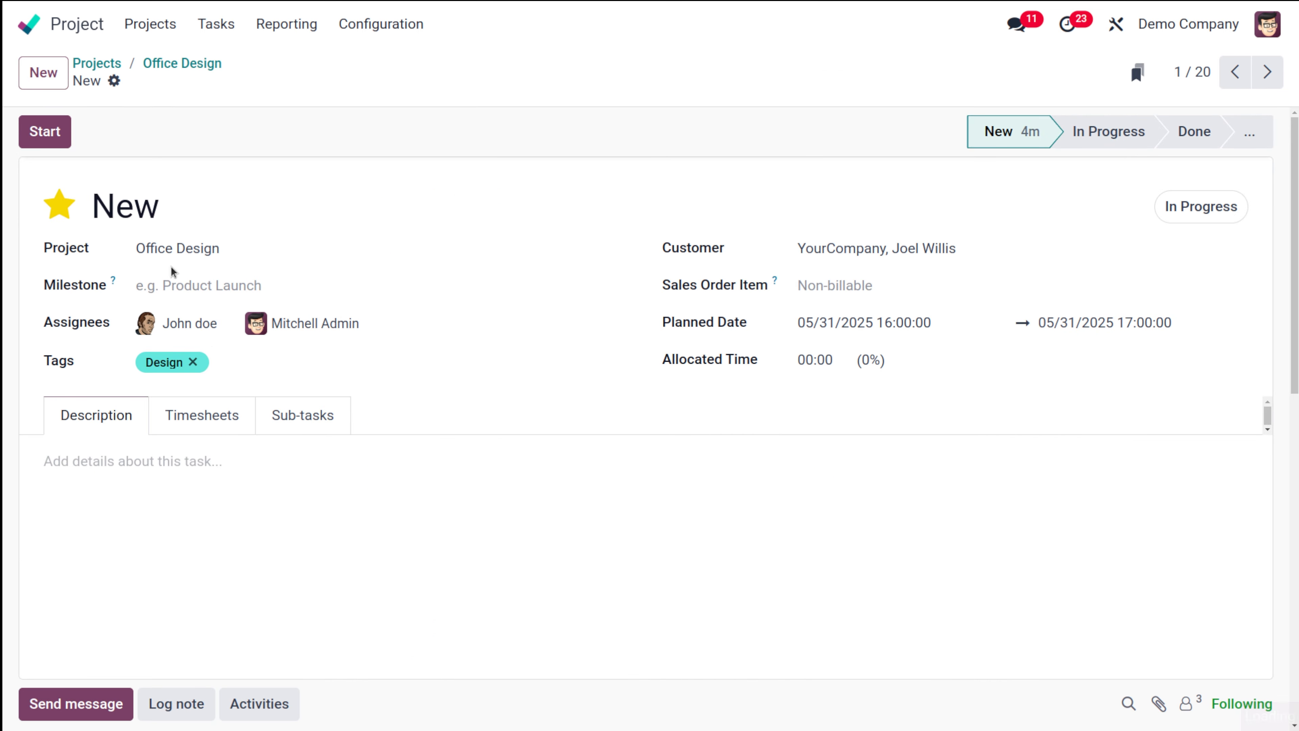
click(189, 63)
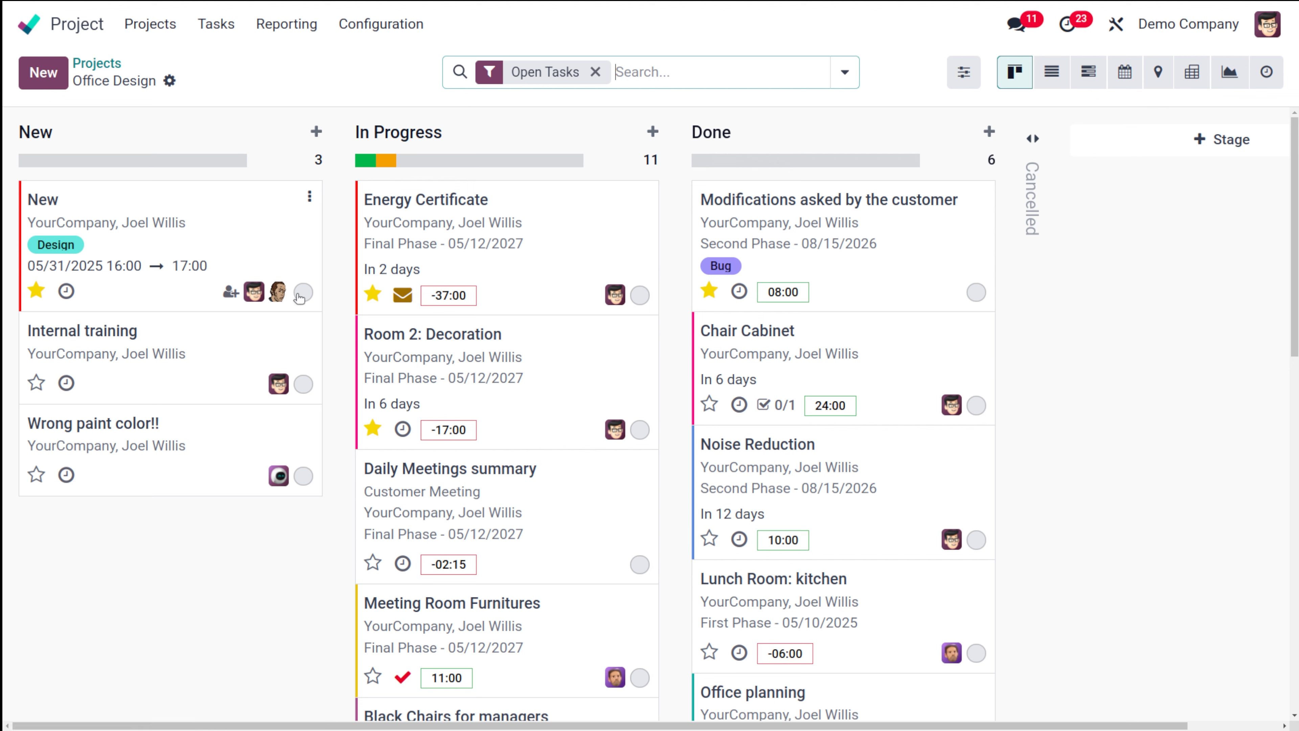
click(303, 294)
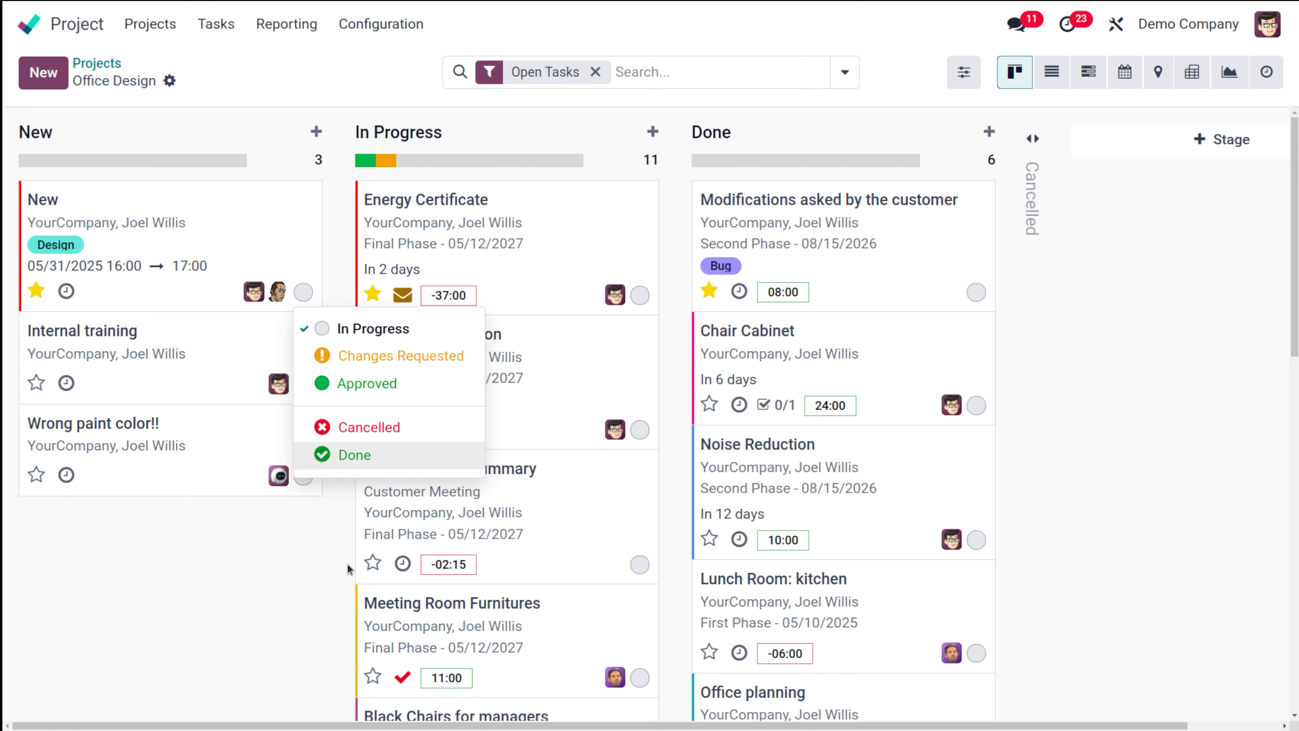
click(287, 563)
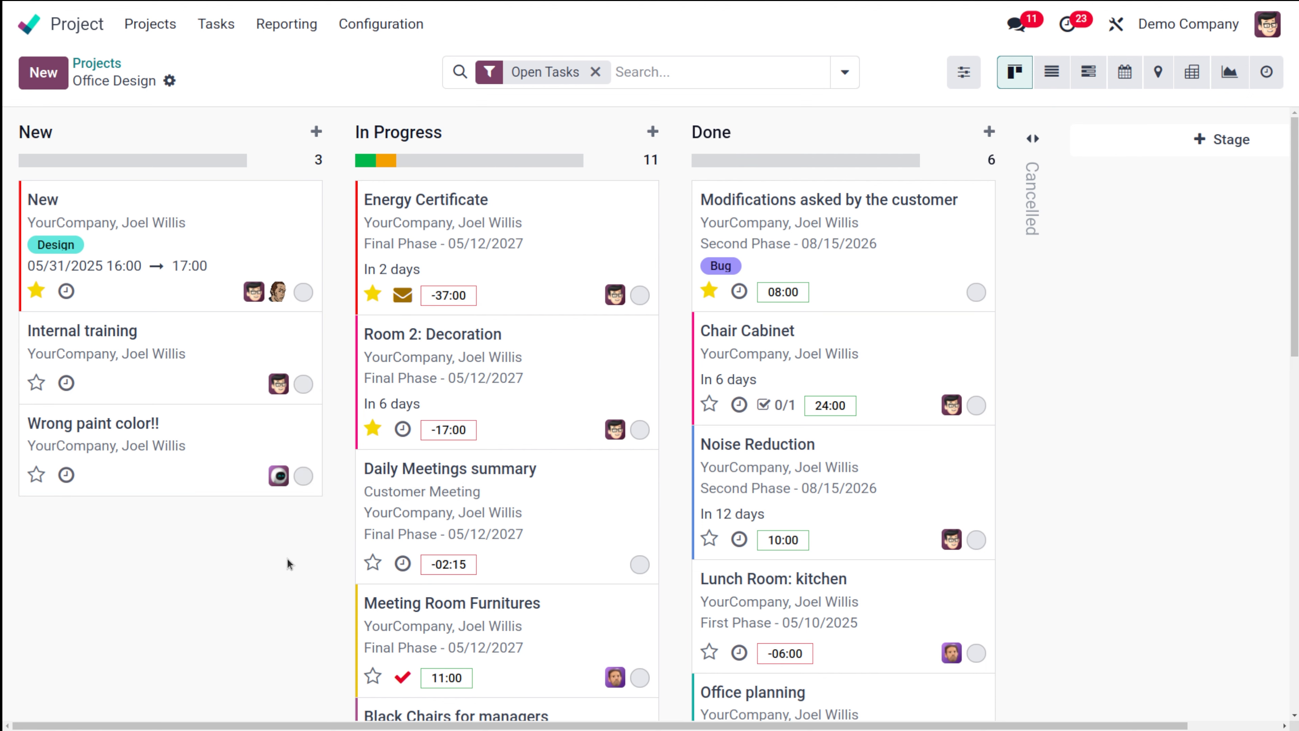
Quick-create a task in the New stage with the title "Prepare report 10h" to include 10 hours of allocated time
mouse_move(297, 148)
click(317, 131)
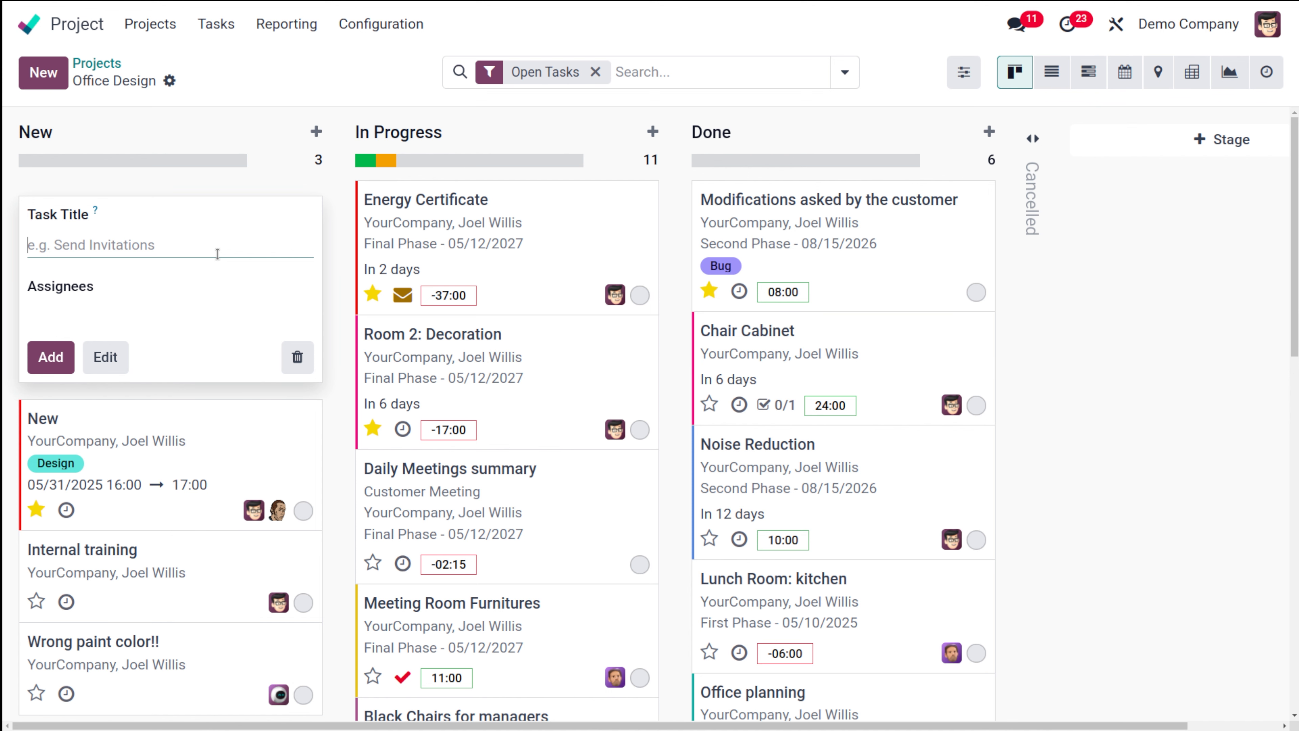
text(Prepare)
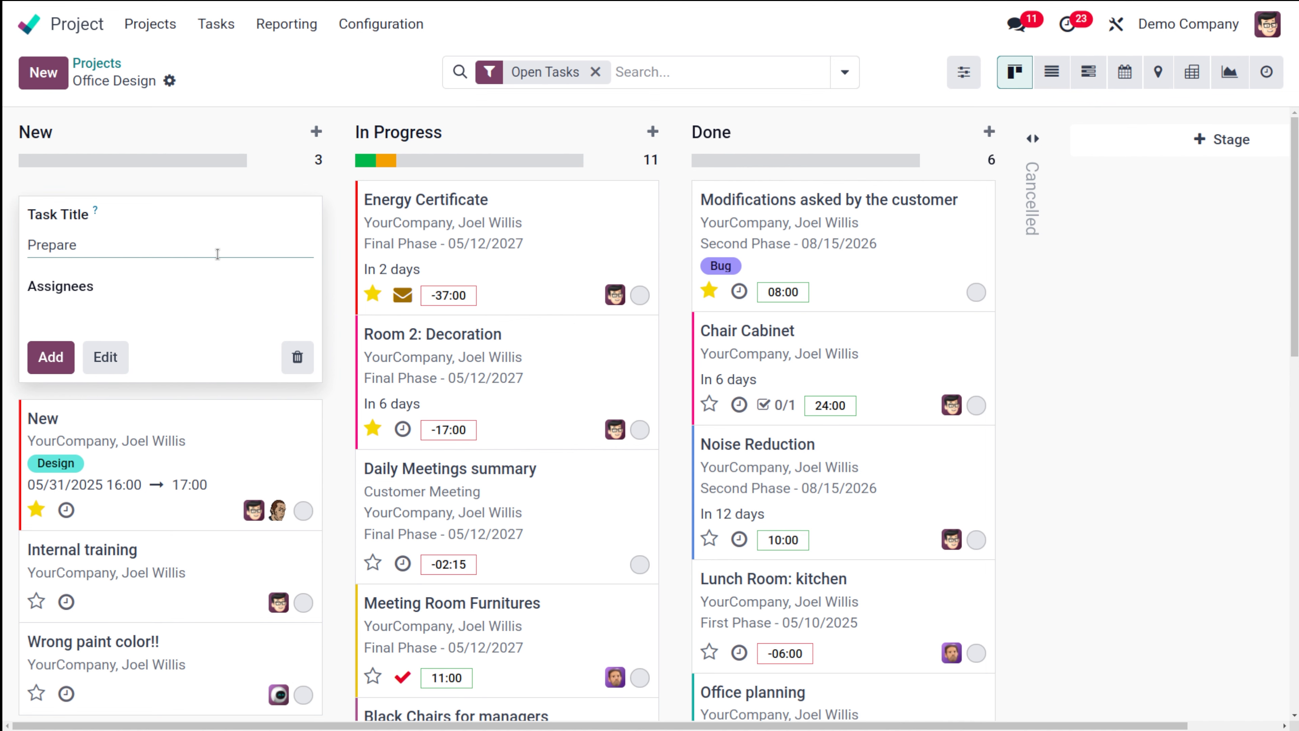
text( report 10h)
click(49, 370)
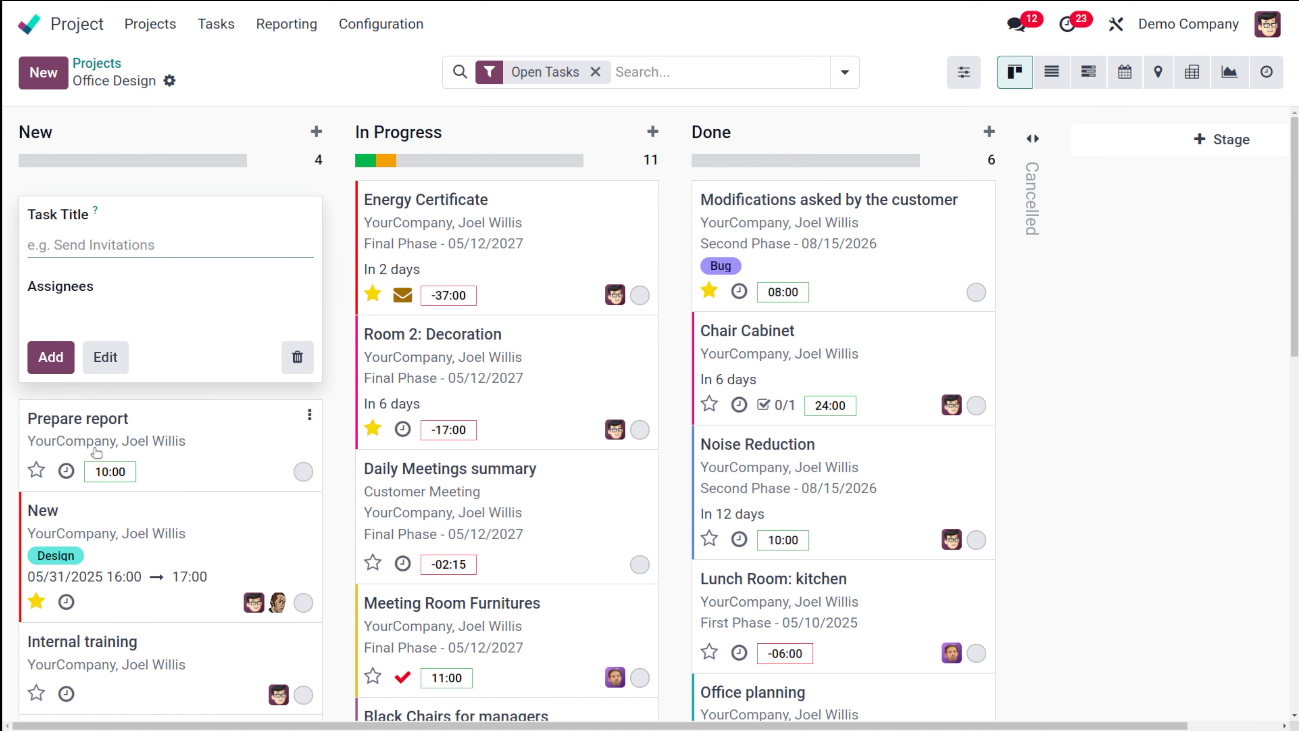
click(226, 395)
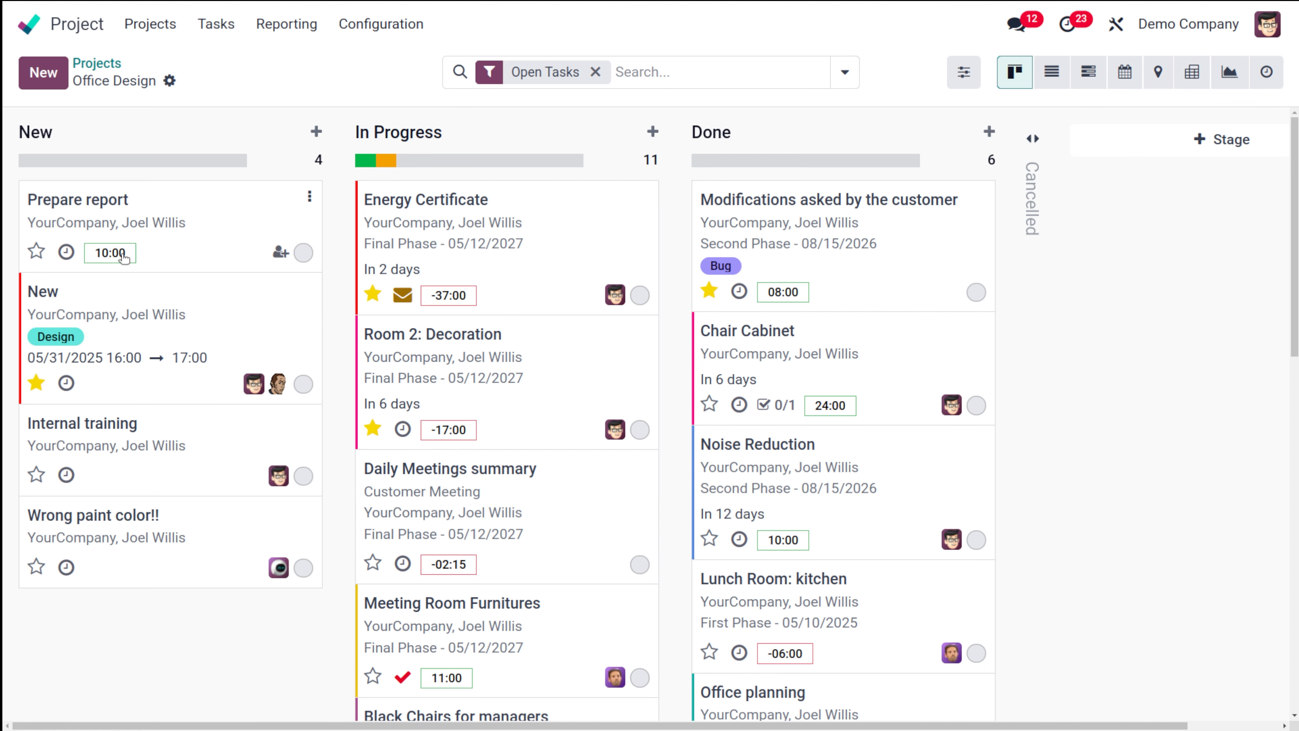
Check the allocated time in the Prepare report task's details and return to the Office Design board
click(203, 214)
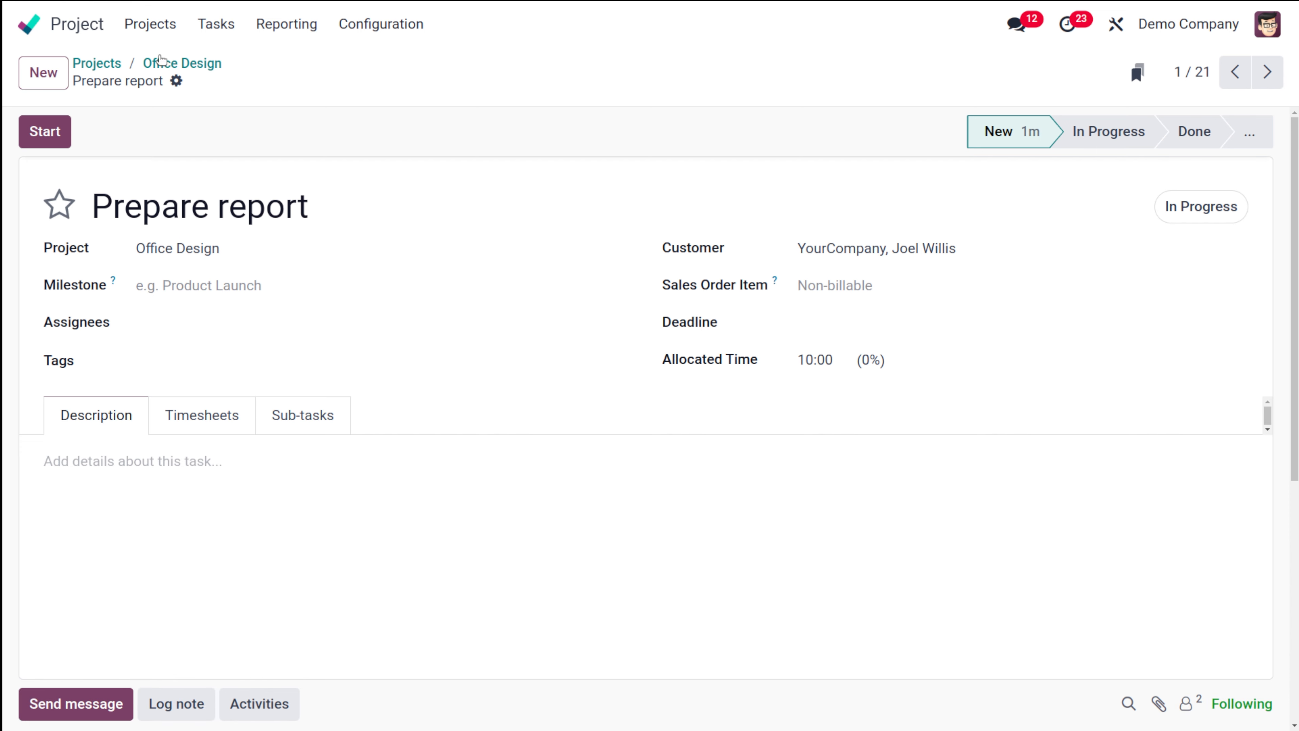
click(184, 66)
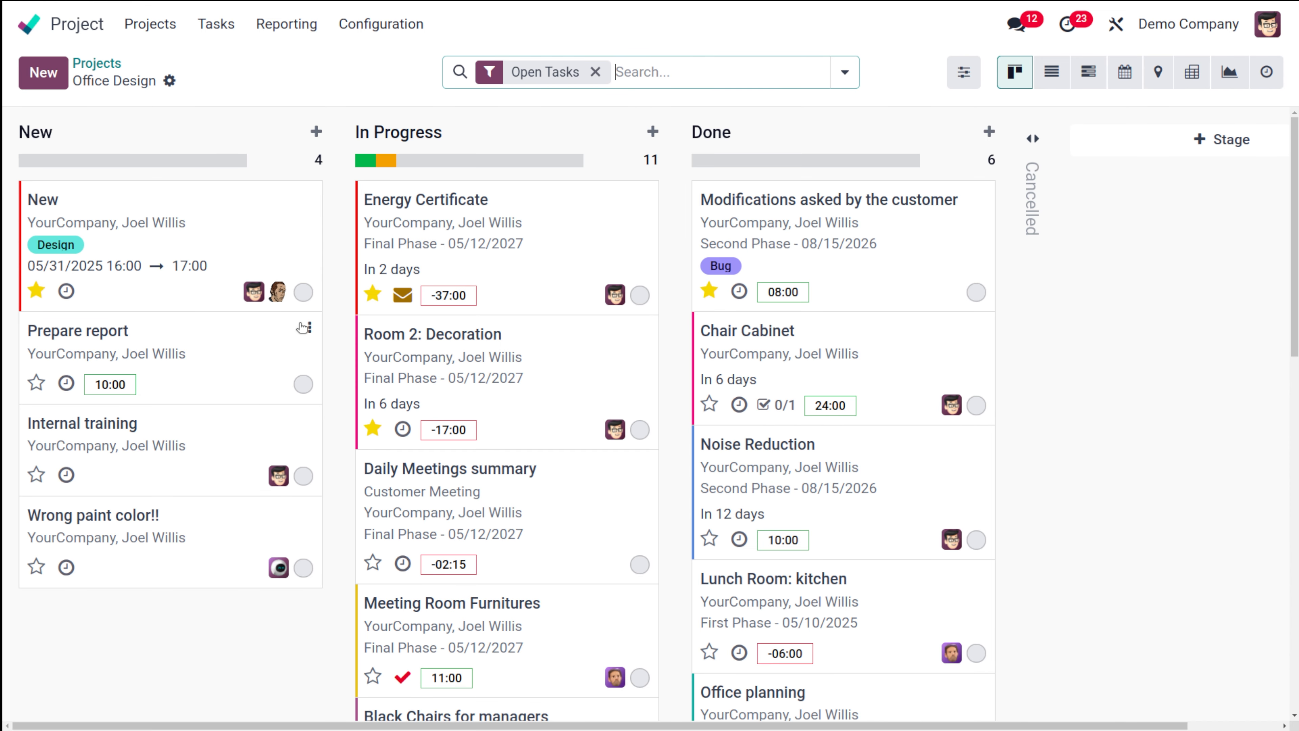
click(204, 348)
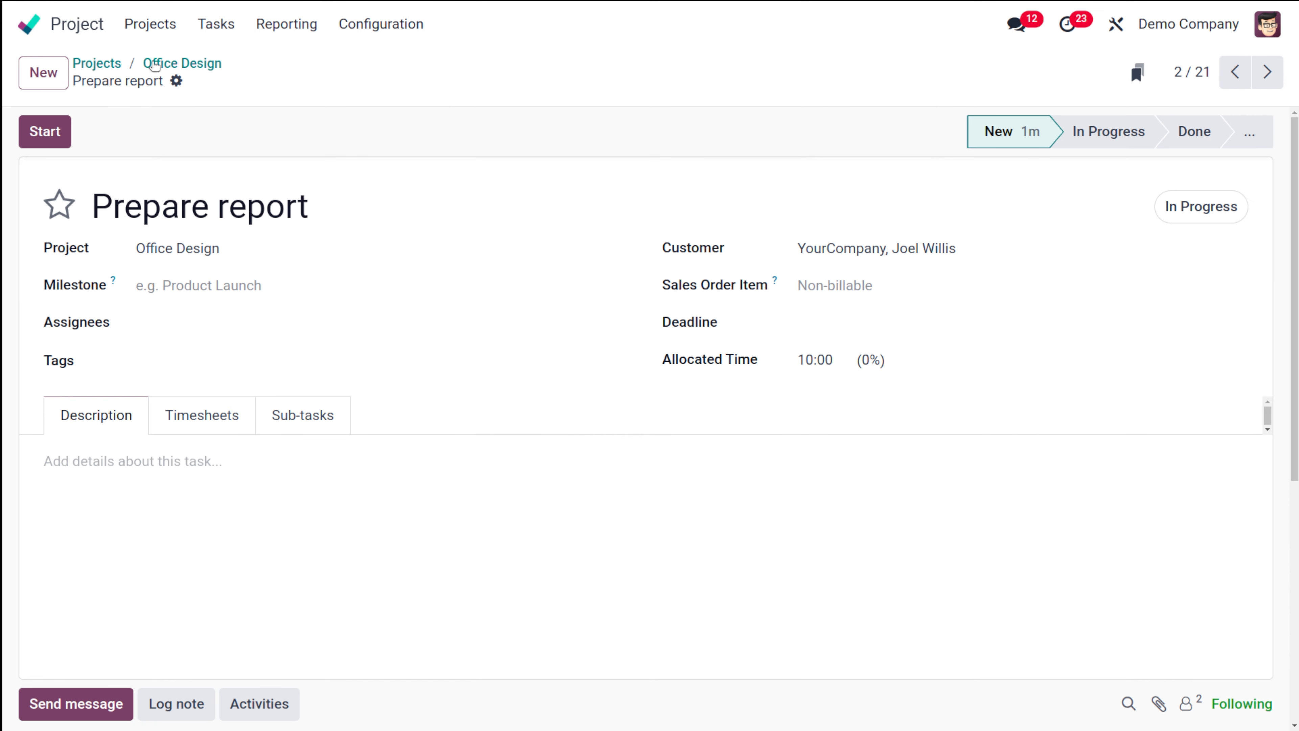
click(188, 63)
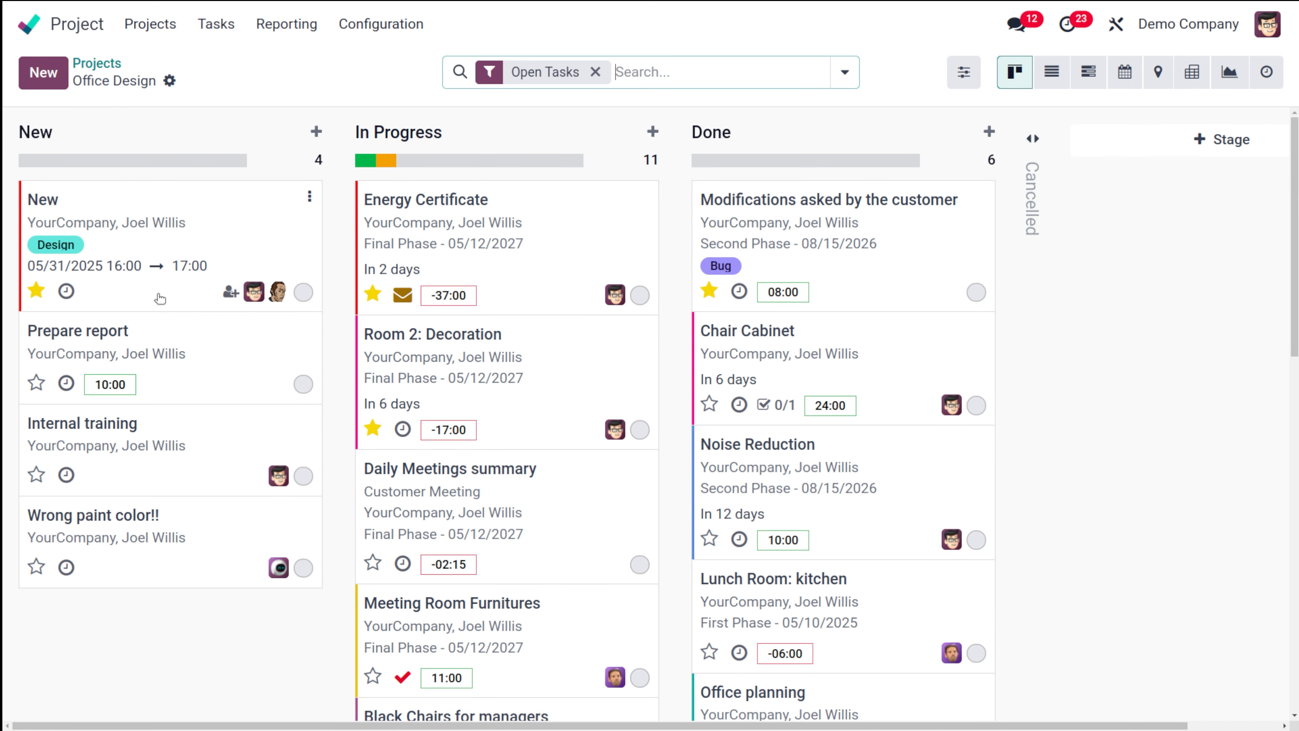
Quick-create a task in the New stage with the title "report #design" to apply the Design tag
click(55, 77)
text(Pre)
key(BackSpace)
key(BackSpace)
key(BackSpace)
text(report)
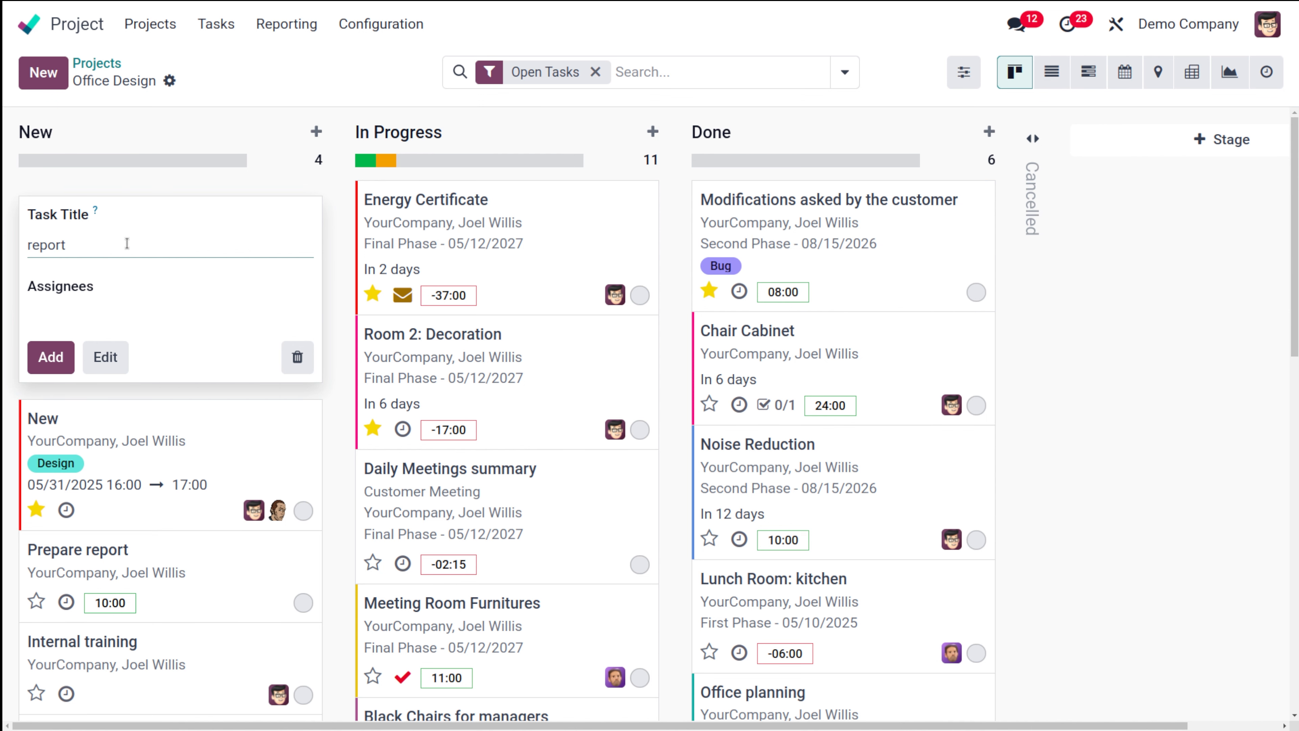
text( #design)
click(49, 364)
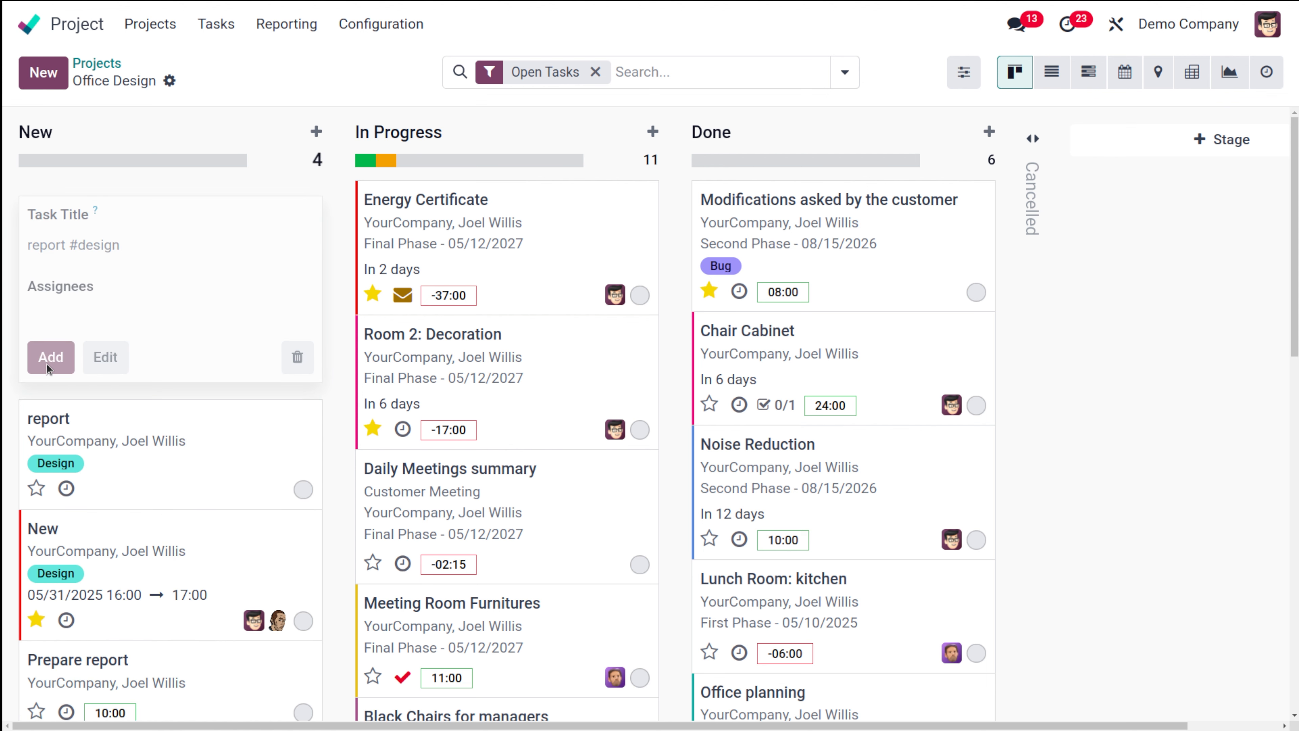
click(183, 388)
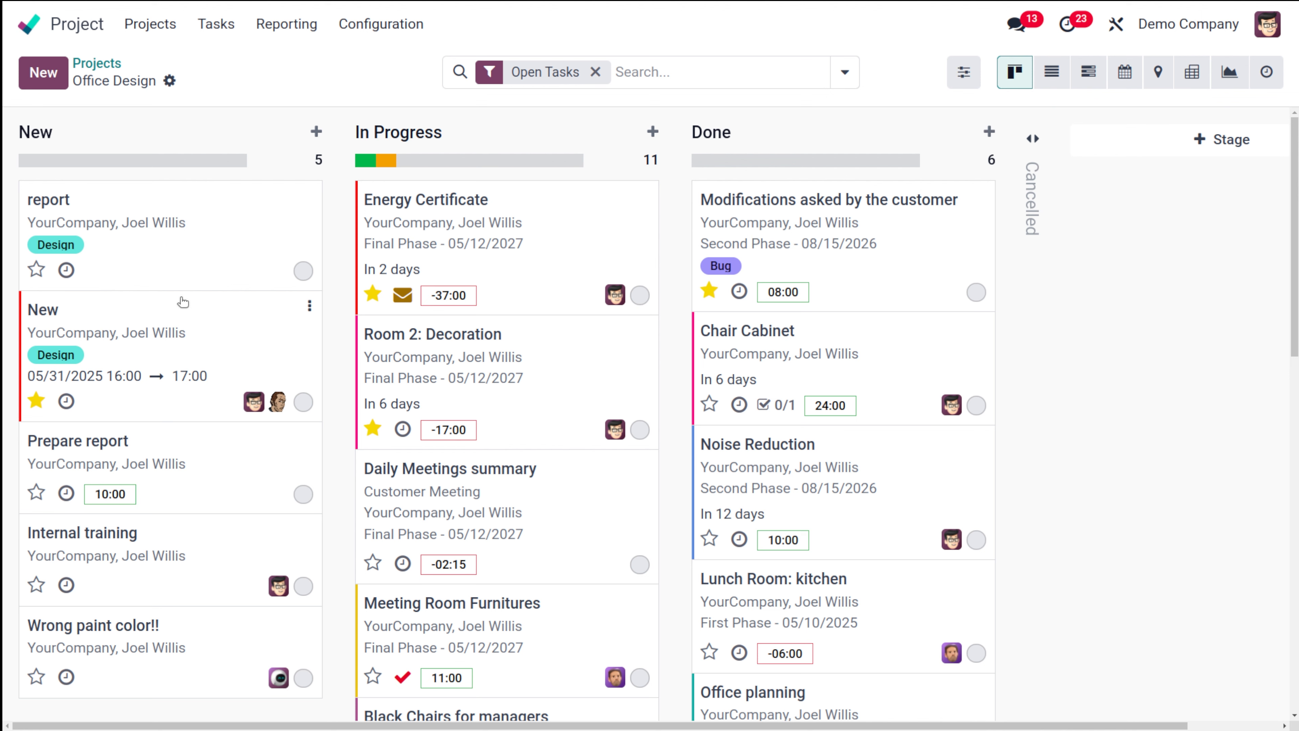
scroll(181, 335, down, 1)
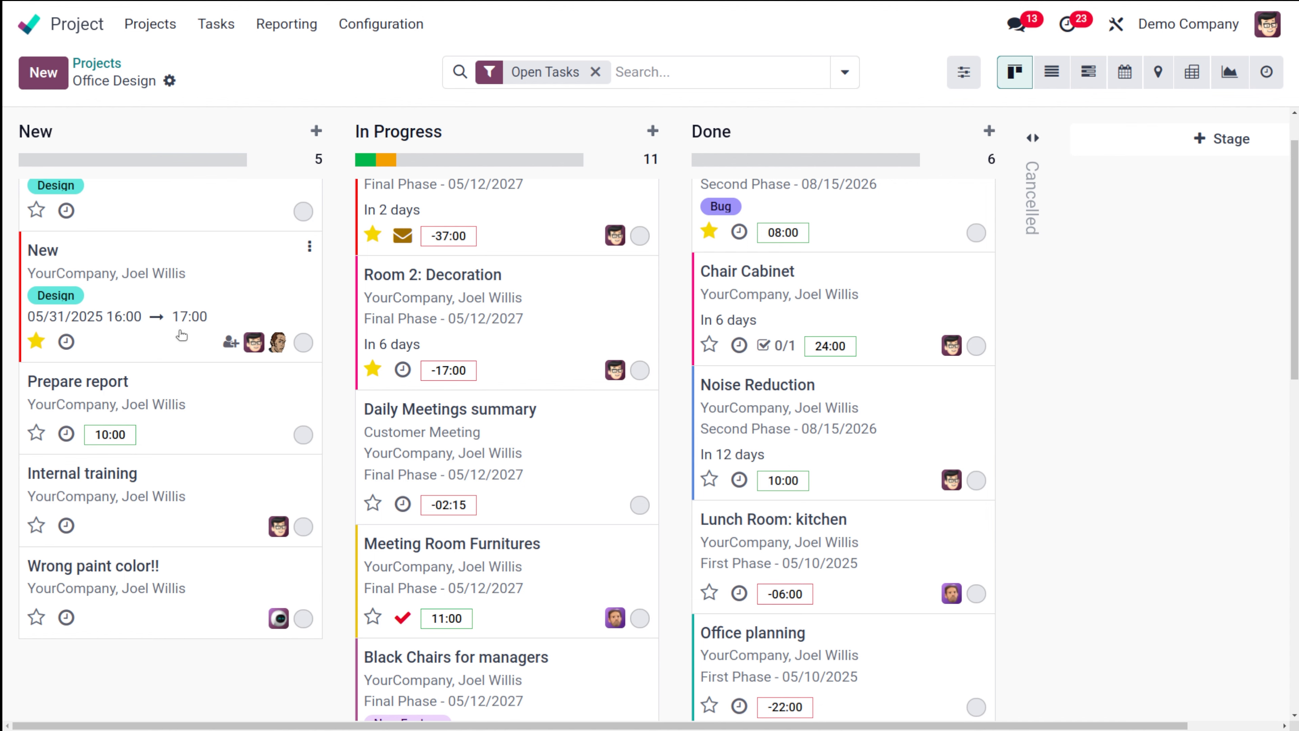
scroll(118, 271, up, 1)
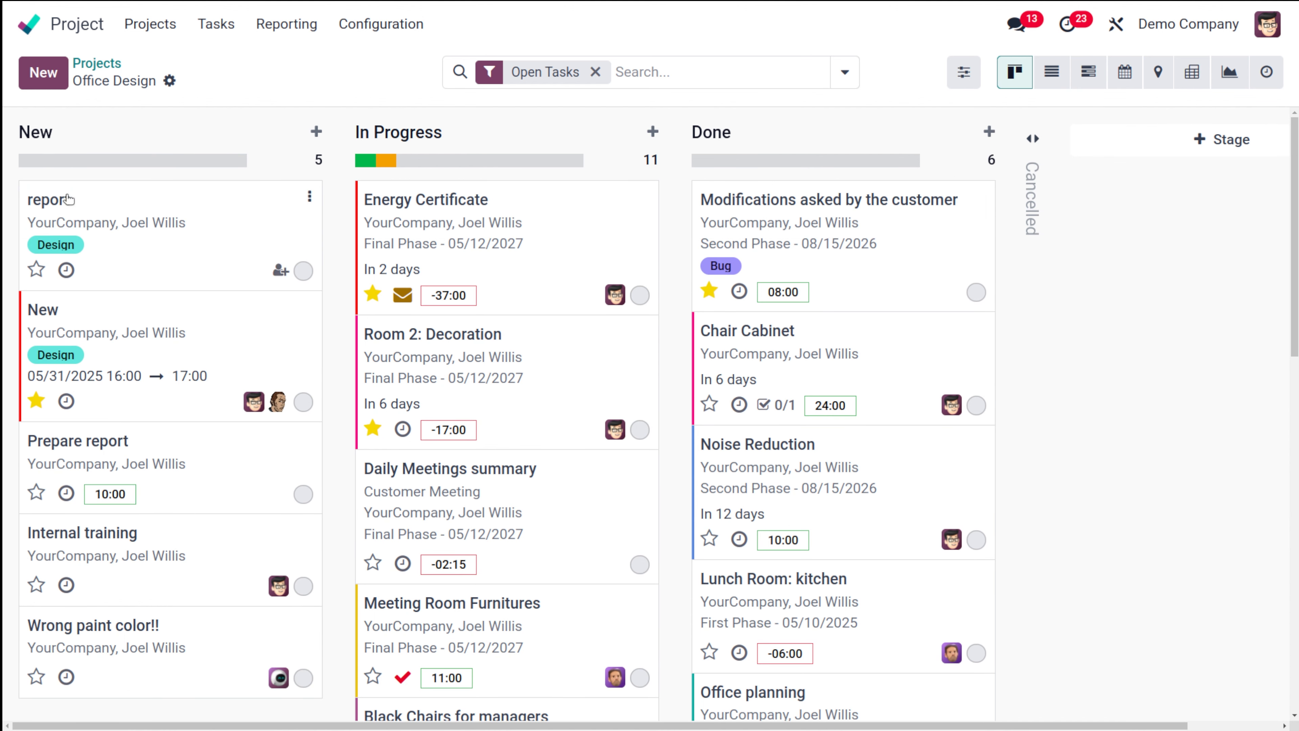
Quick-create a task titled "demo" plus an @-mention of an assignee's first name, check its details and return to the board
click(315, 132)
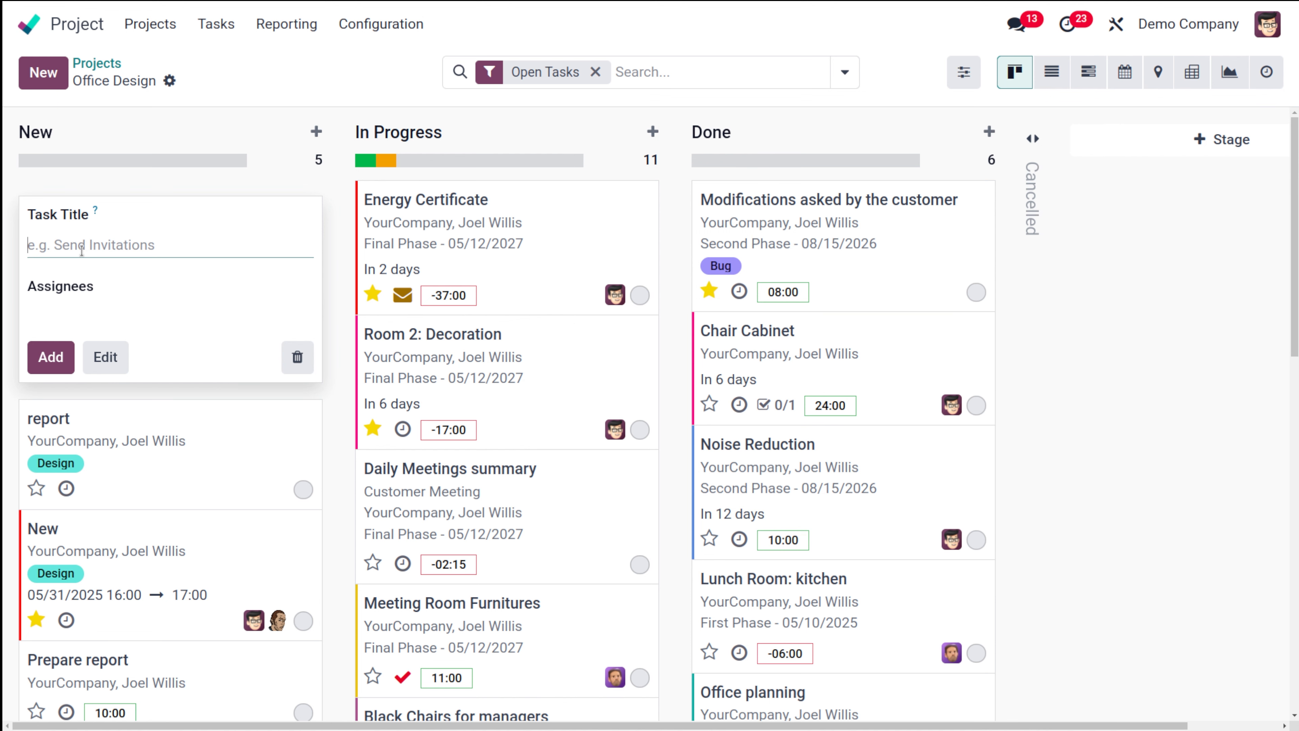
text(demo)
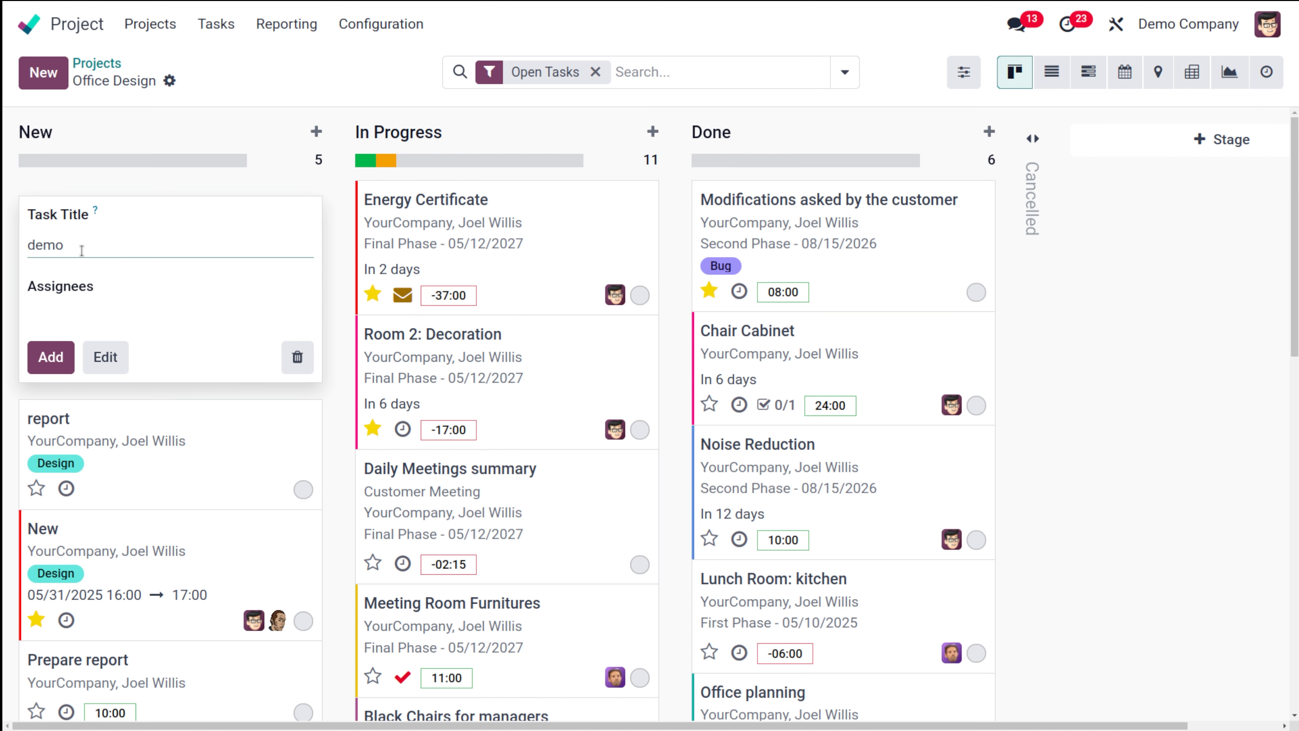
text( @Audrey)
click(47, 365)
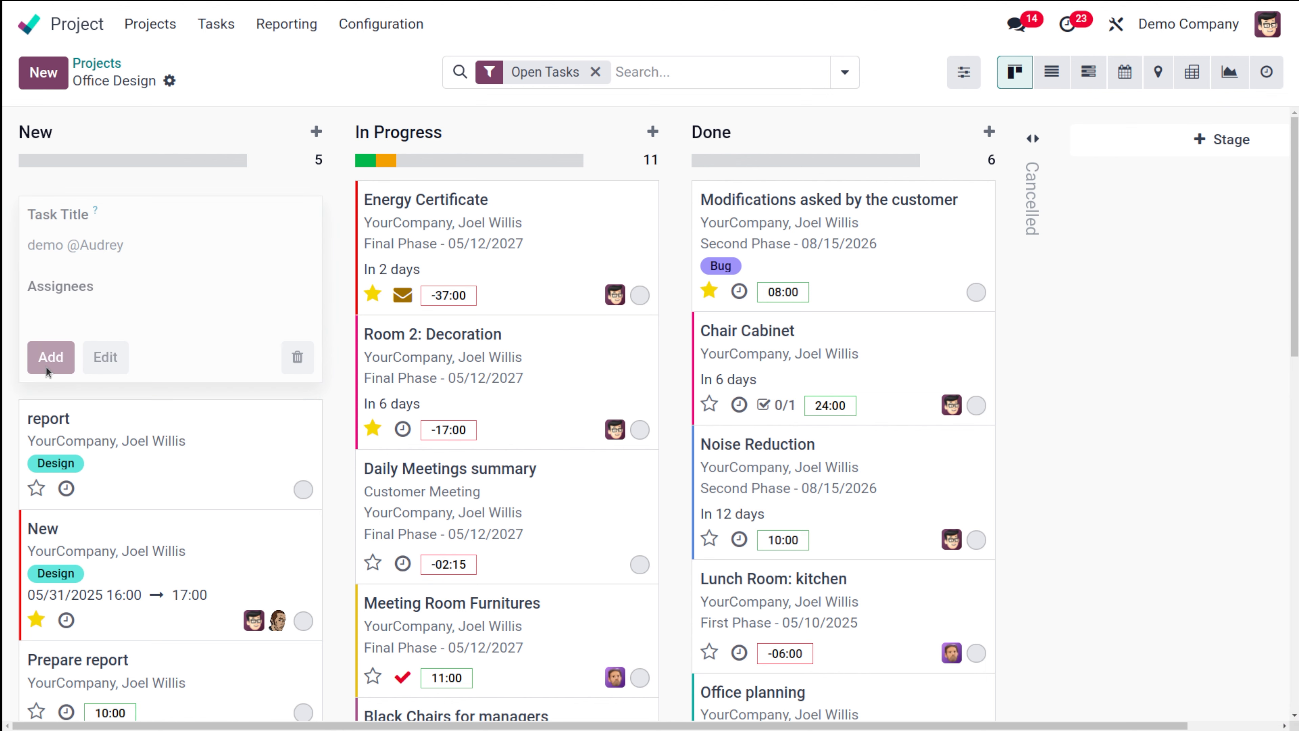
click(153, 389)
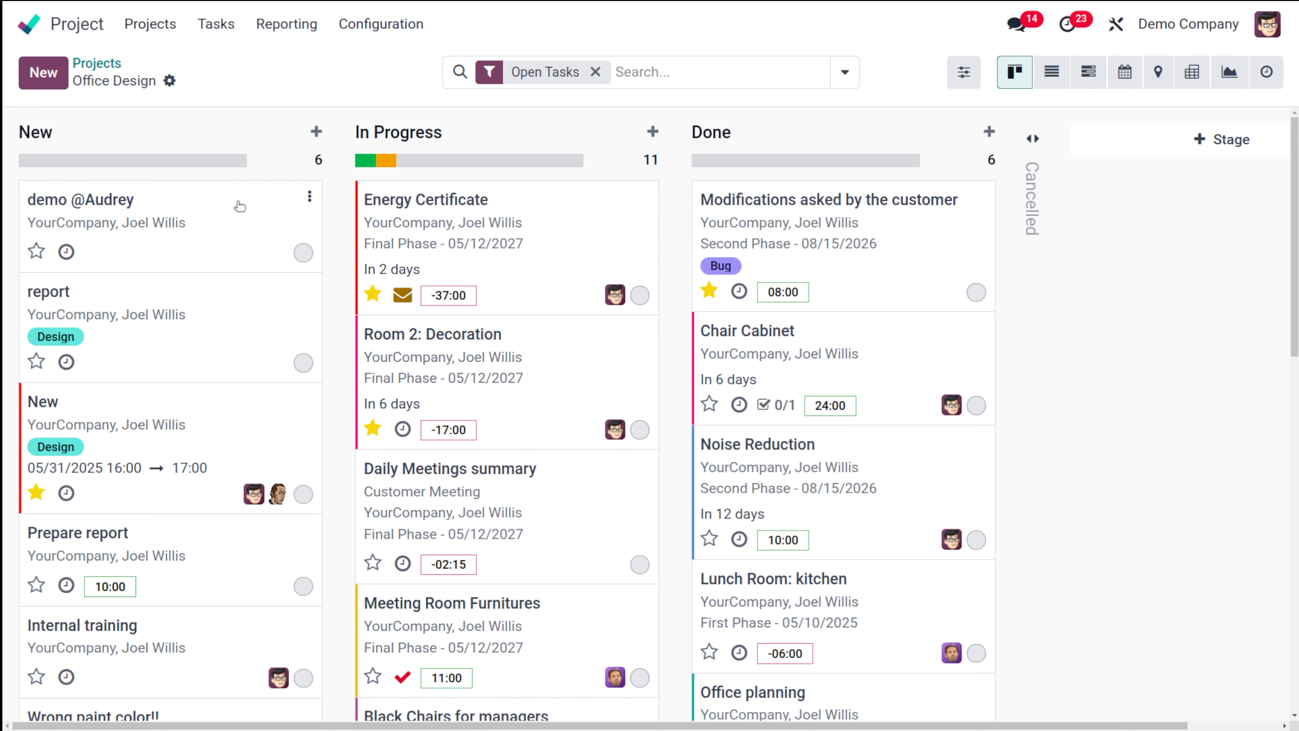
click(227, 204)
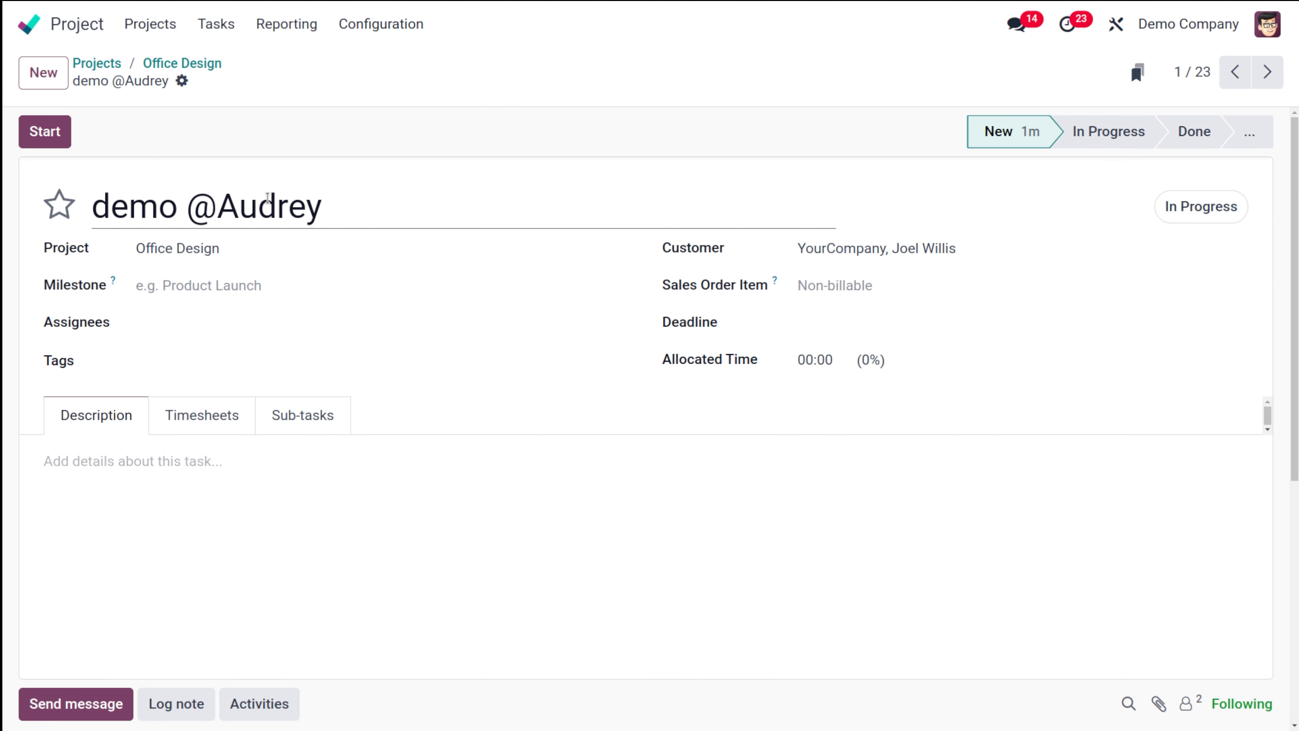
click(195, 66)
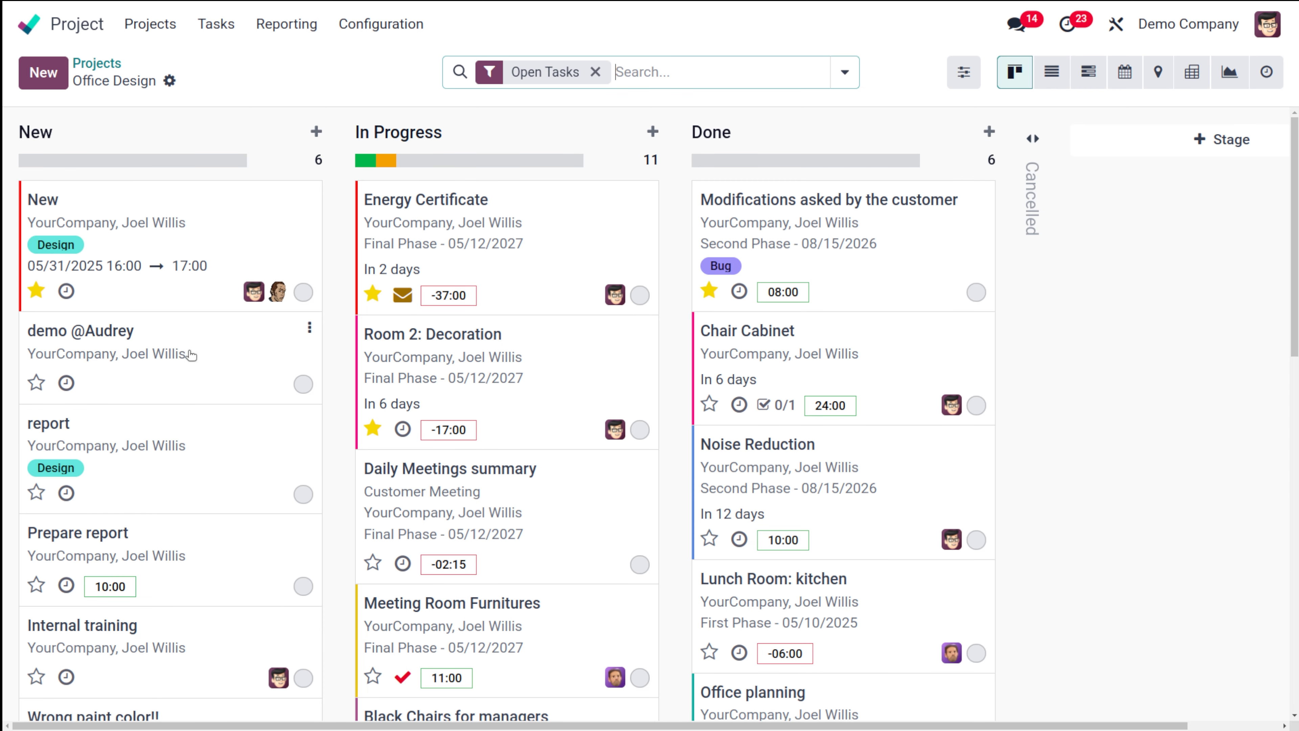
Quick-create a task in the New stage with the title "high !" to give it high priority
click(316, 131)
text(high )
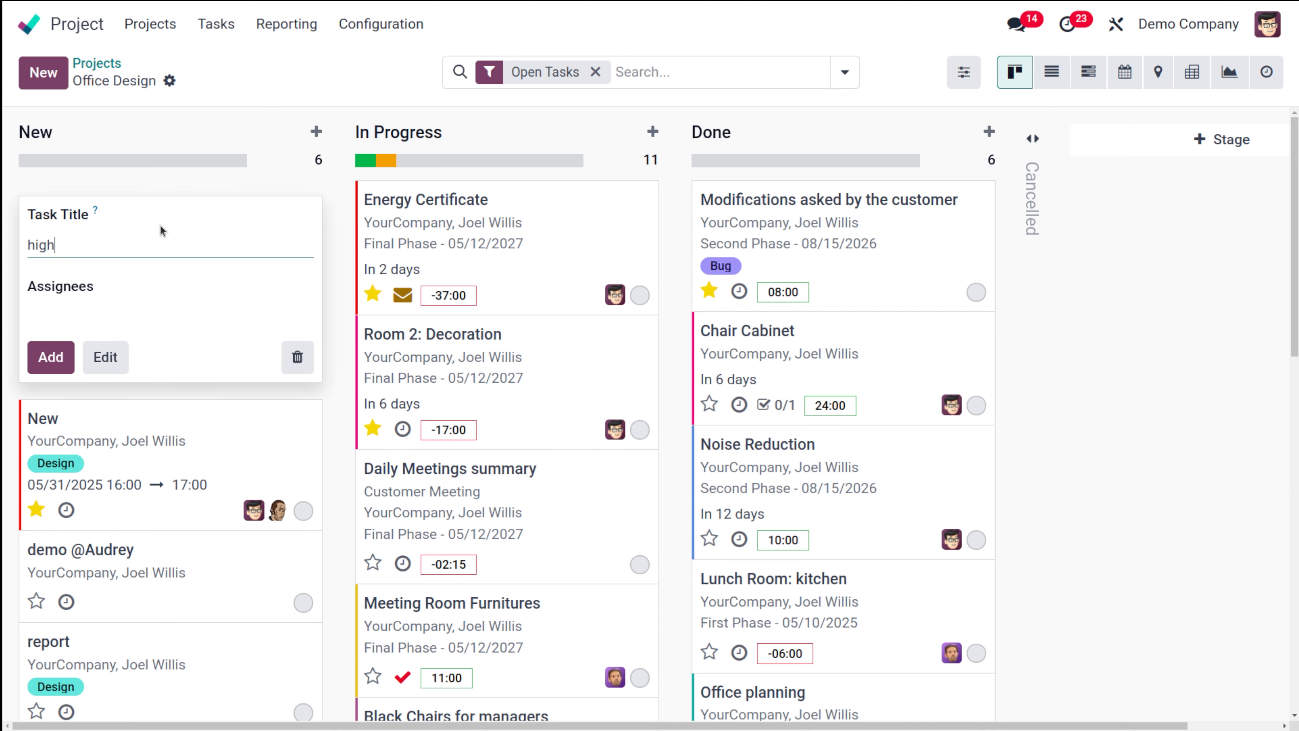
text(!)
click(42, 360)
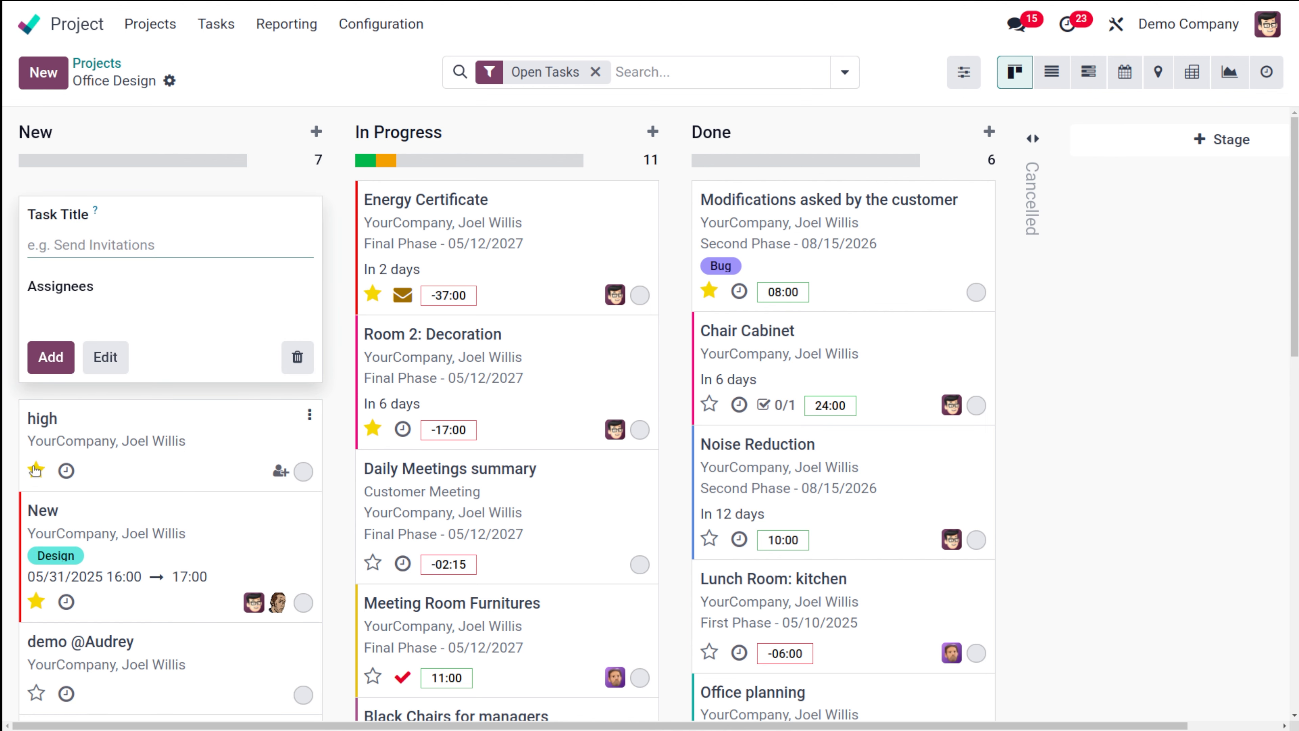
click(153, 386)
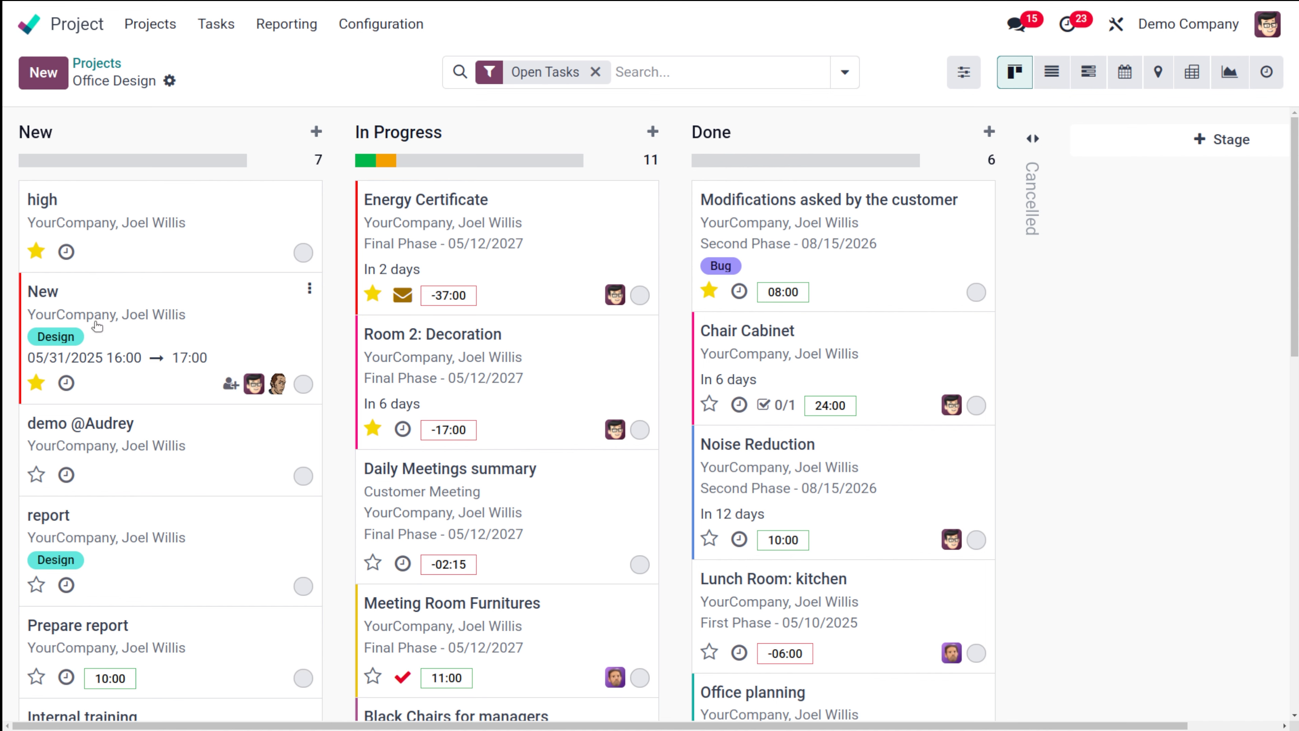
Quick-create a New-stage task titled "Prepare workshop 5h #school" followed by an @-mention of an assignee's first name and "!", then discard the blank follow-up form
click(316, 131)
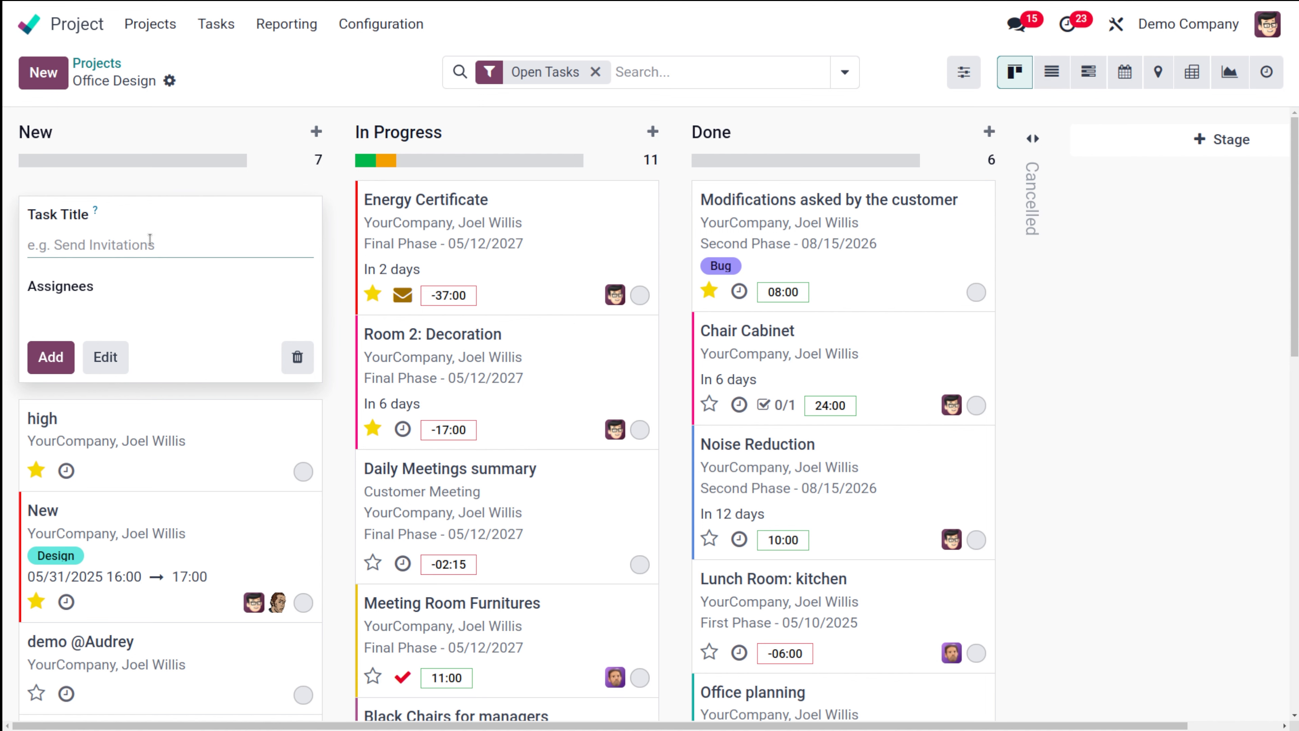
text(Prepare)
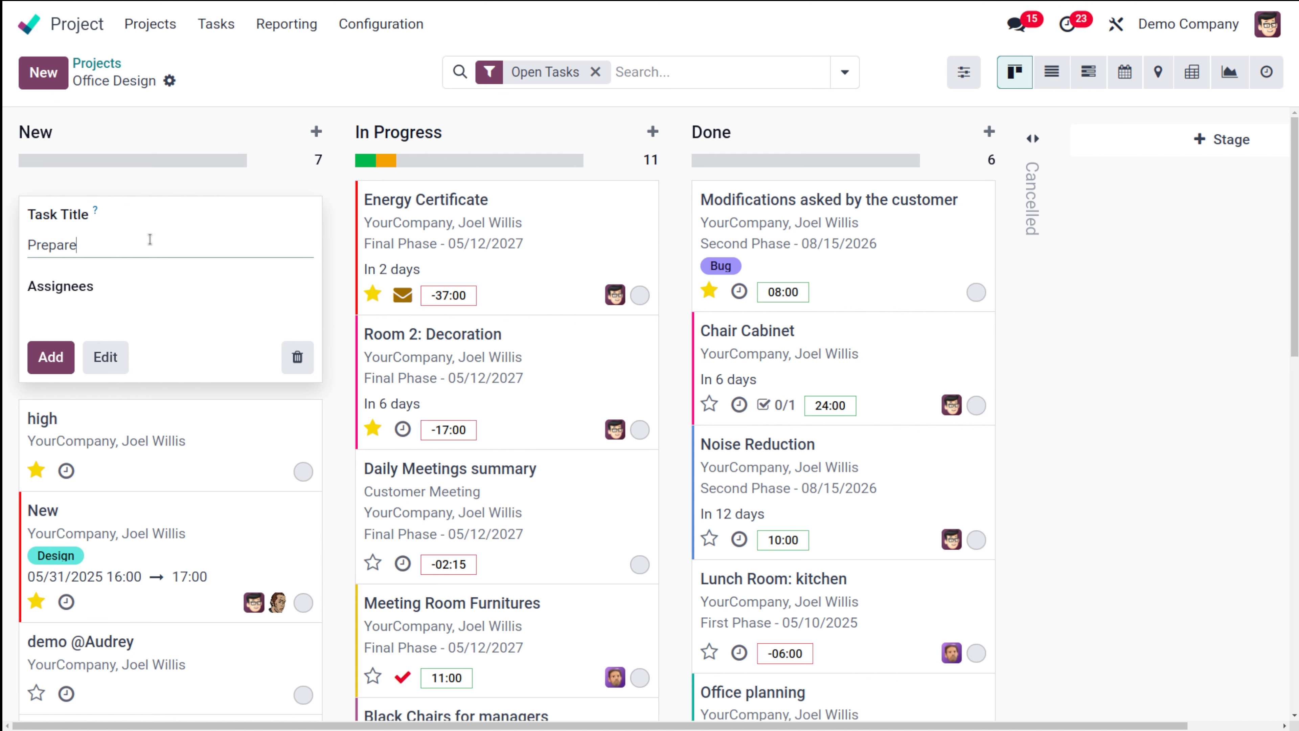
text( workshop 5h #school)
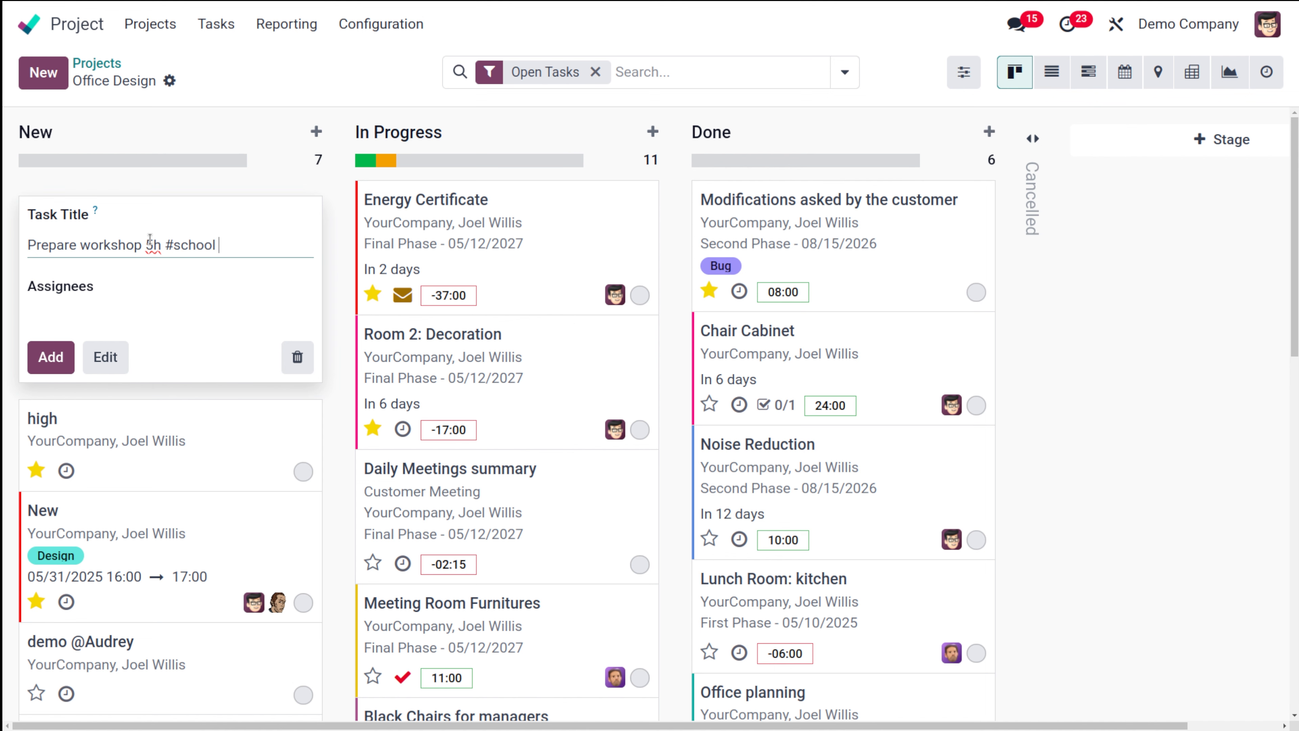
text( @Audrey !)
click(40, 370)
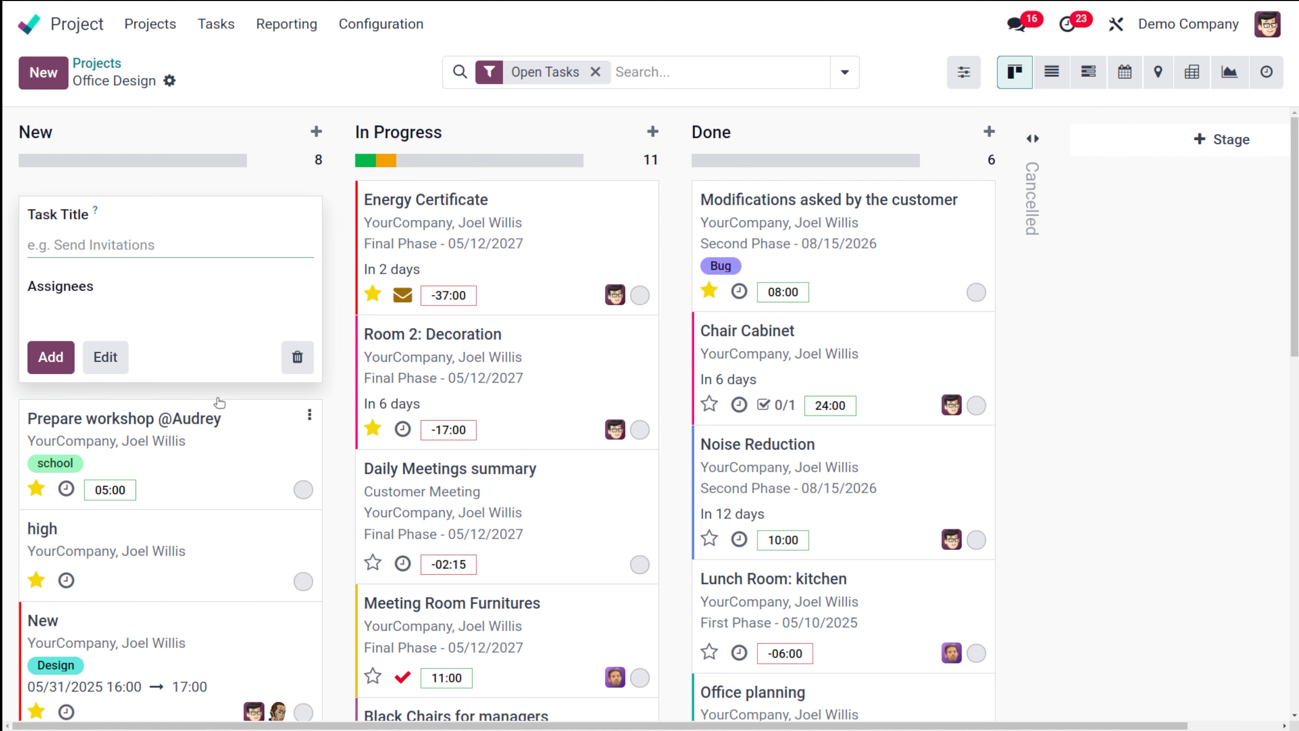
click(297, 355)
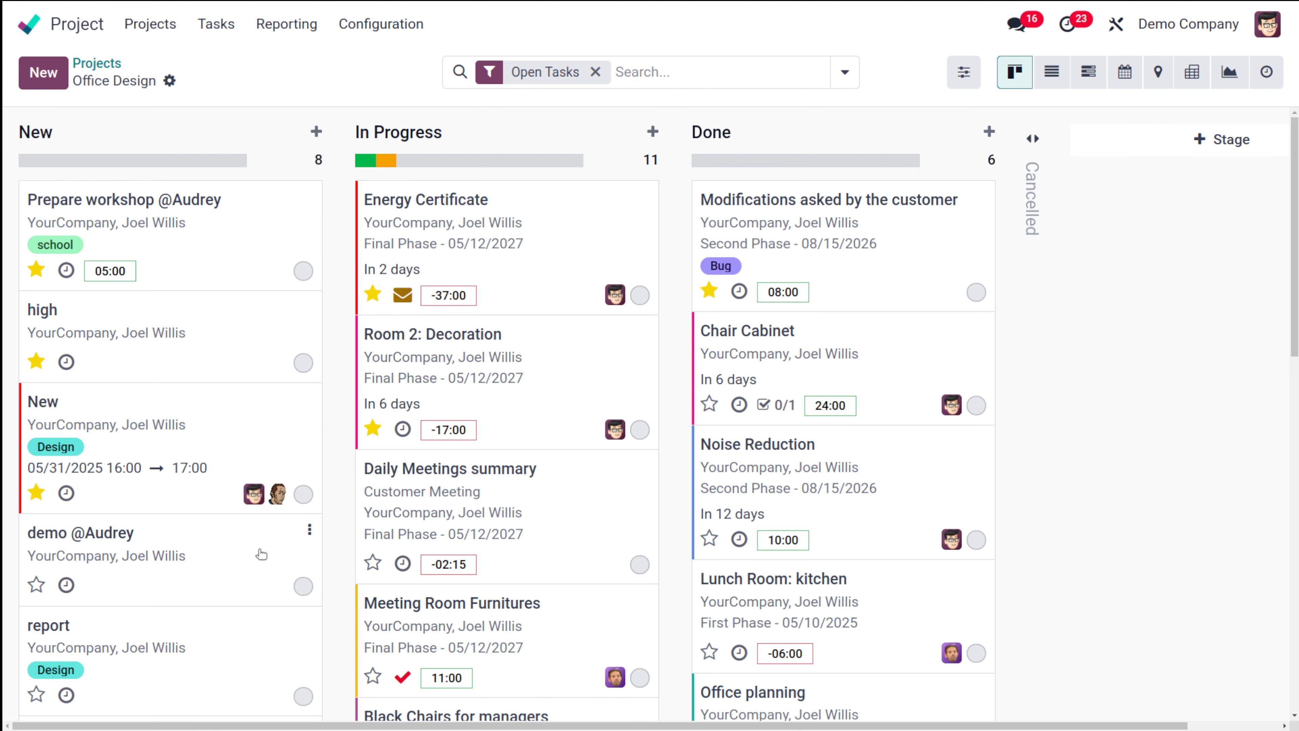
scroll(262, 554, down, 7)
scroll(261, 555, up, 7)
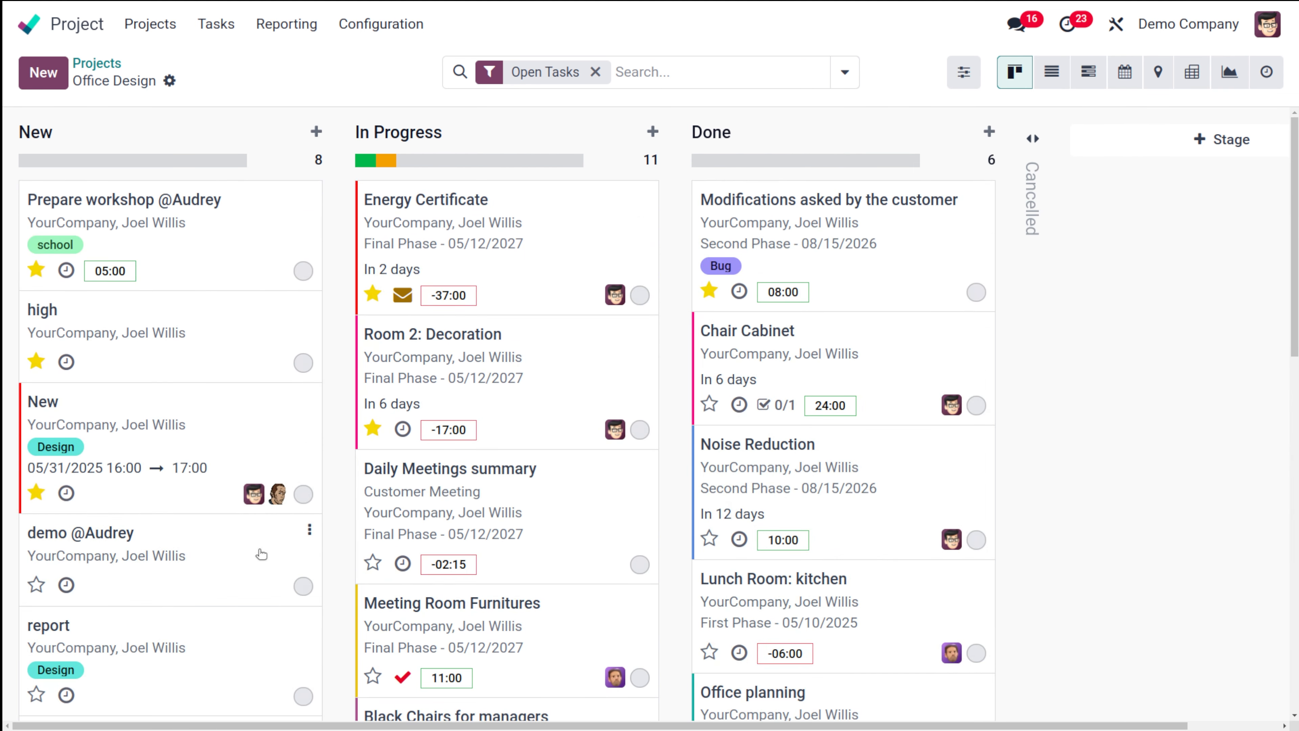